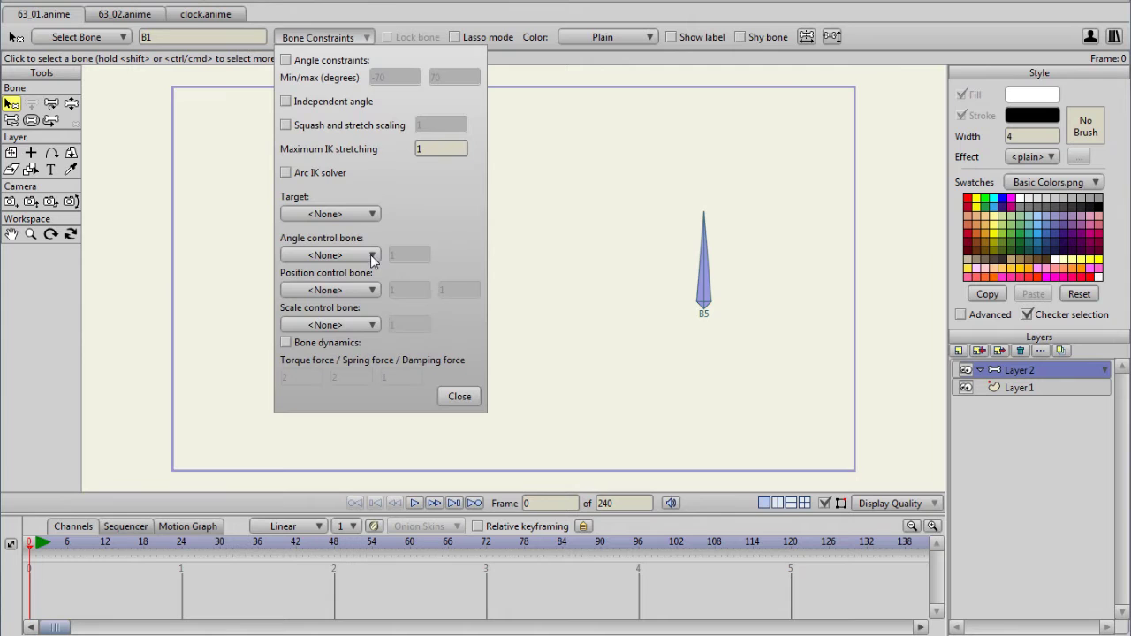
Set the angle control bone of the four selected bones to B5 with a factor of 1.
click(371, 256)
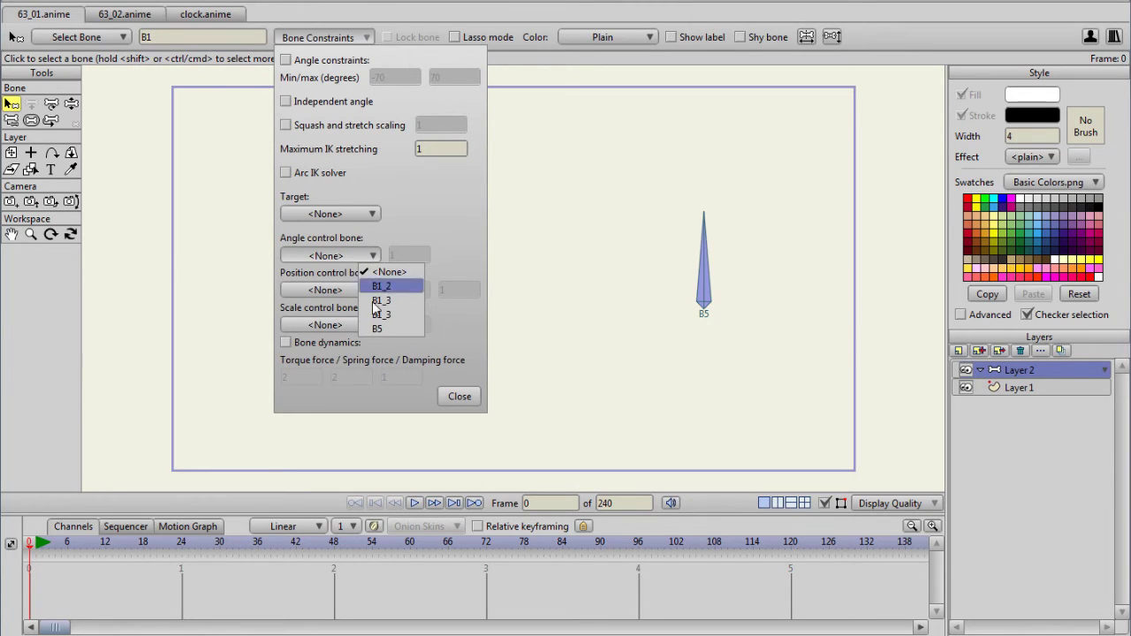
click(405, 330)
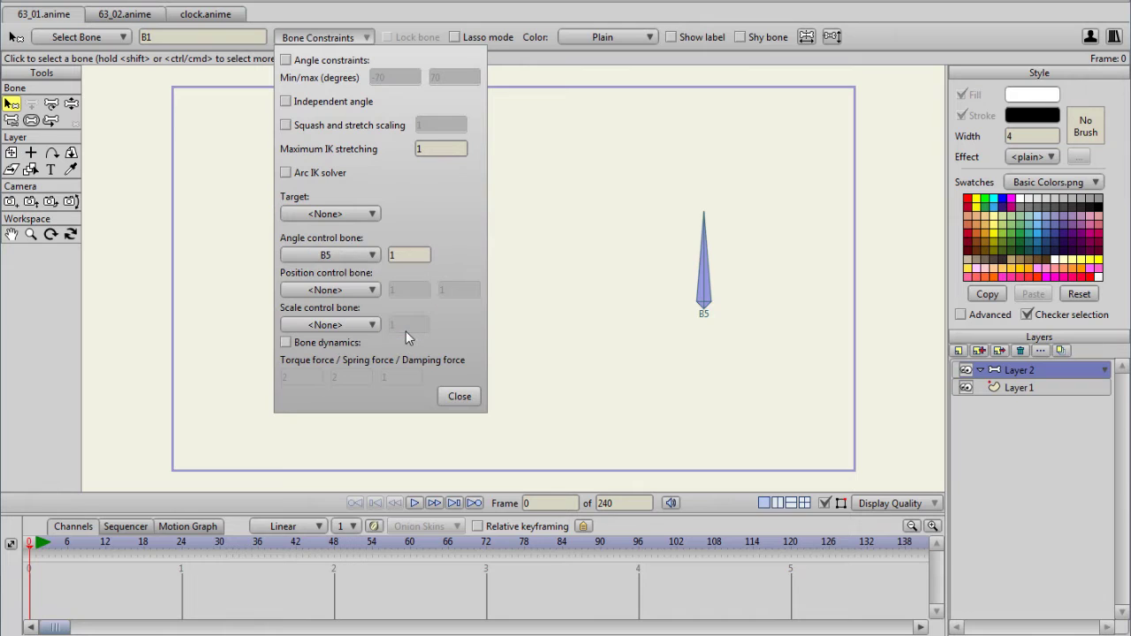
click(394, 255)
click(459, 397)
Go to frame 24 and rotate bone B5 to test the angle control.
drag(31, 550, 182, 563)
key(t)
drag(707, 265, 707, 300)
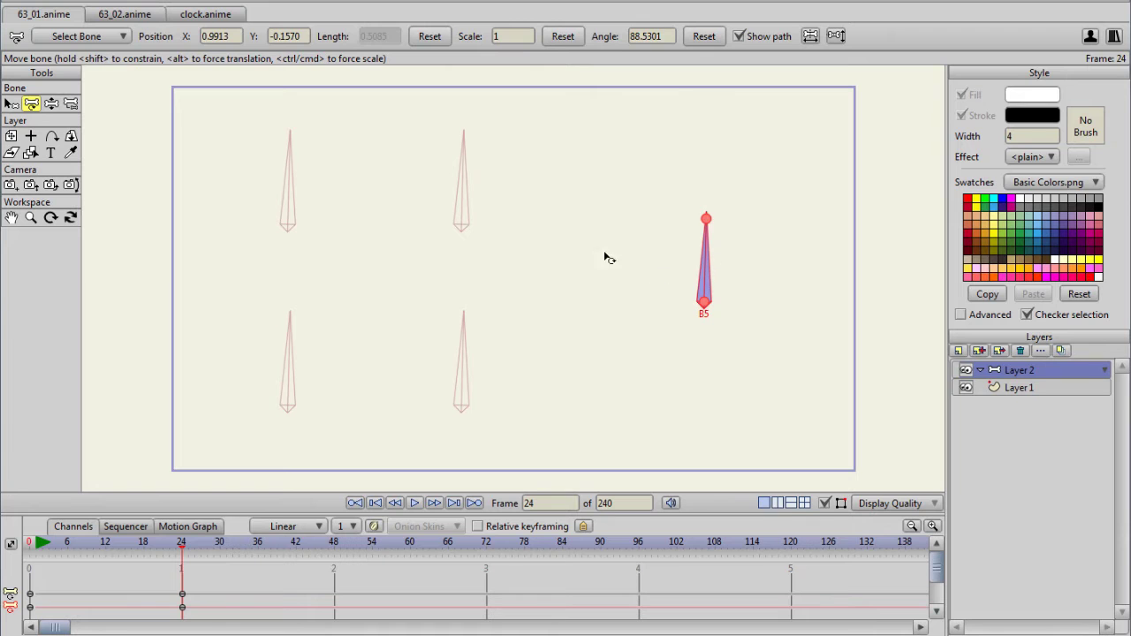
Set the angle control factor of the two second-column bones to -1 and rotate B5 to test it.
key(b)
drag(537, 166, 447, 326)
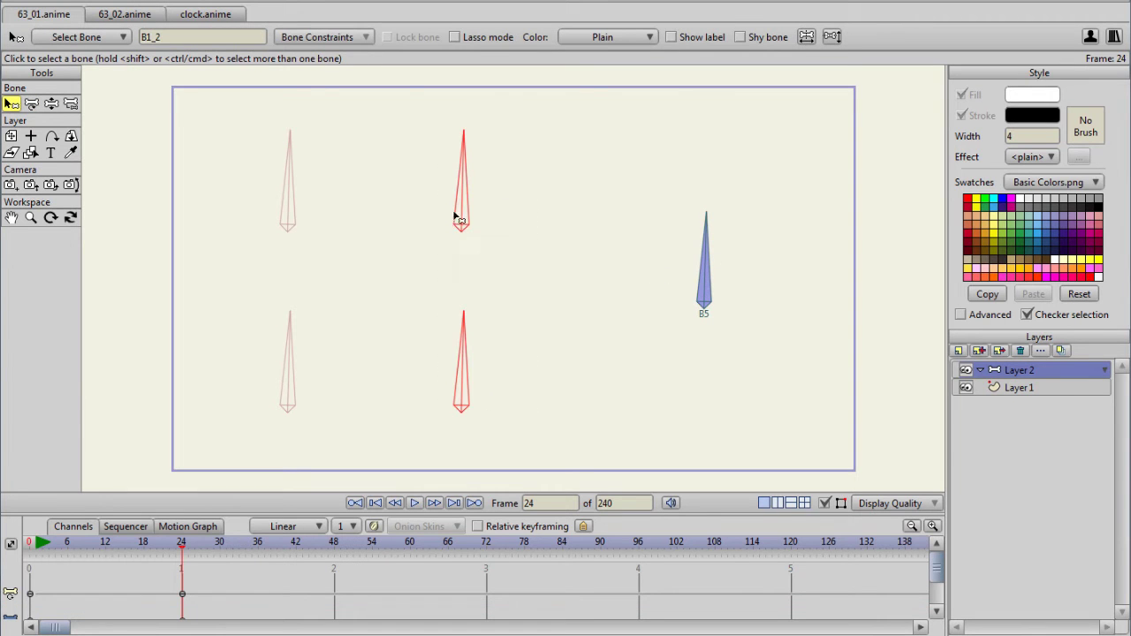
click(362, 39)
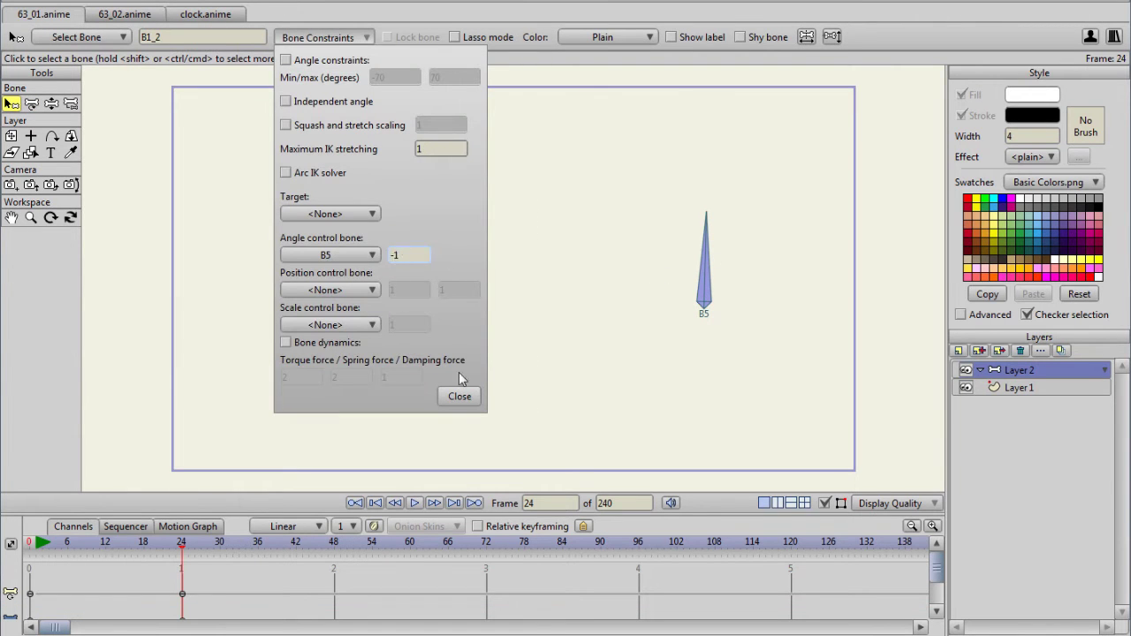
click(460, 396)
click(210, 245)
click(31, 104)
mouse_move(706, 262)
mouse_down()
mouse_move(757, 297)
mouse_move(662, 283)
mouse_move(740, 299)
mouse_move(704, 306)
mouse_move(707, 254)
mouse_up()
Set the angle control factor of the two lower bones to .5 and rotate B5 to test it.
click(12, 104)
drag(522, 453, 257, 356)
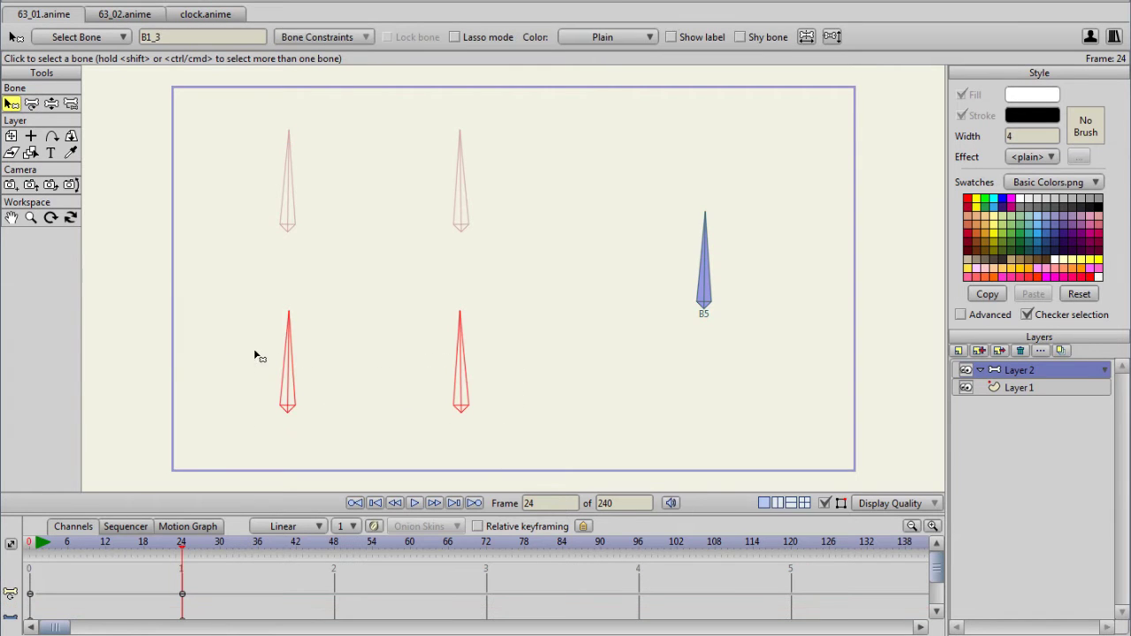
click(357, 37)
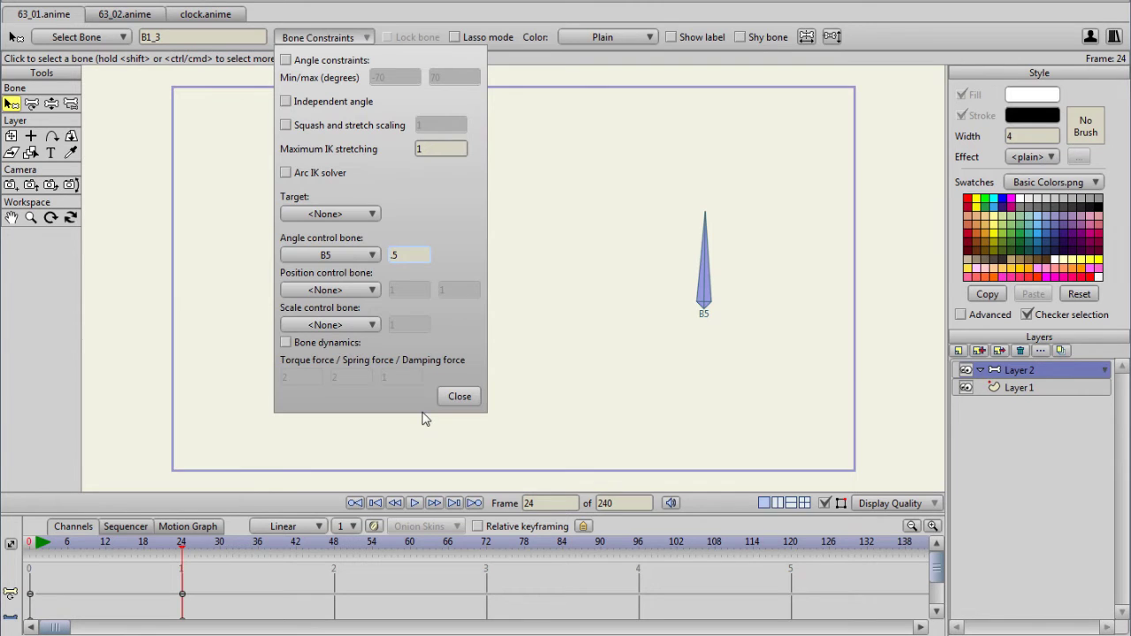
click(460, 397)
key(t)
mouse_move(704, 261)
mouse_down()
mouse_move(772, 313)
mouse_move(757, 405)
mouse_move(701, 429)
mouse_move(712, 273)
mouse_up()
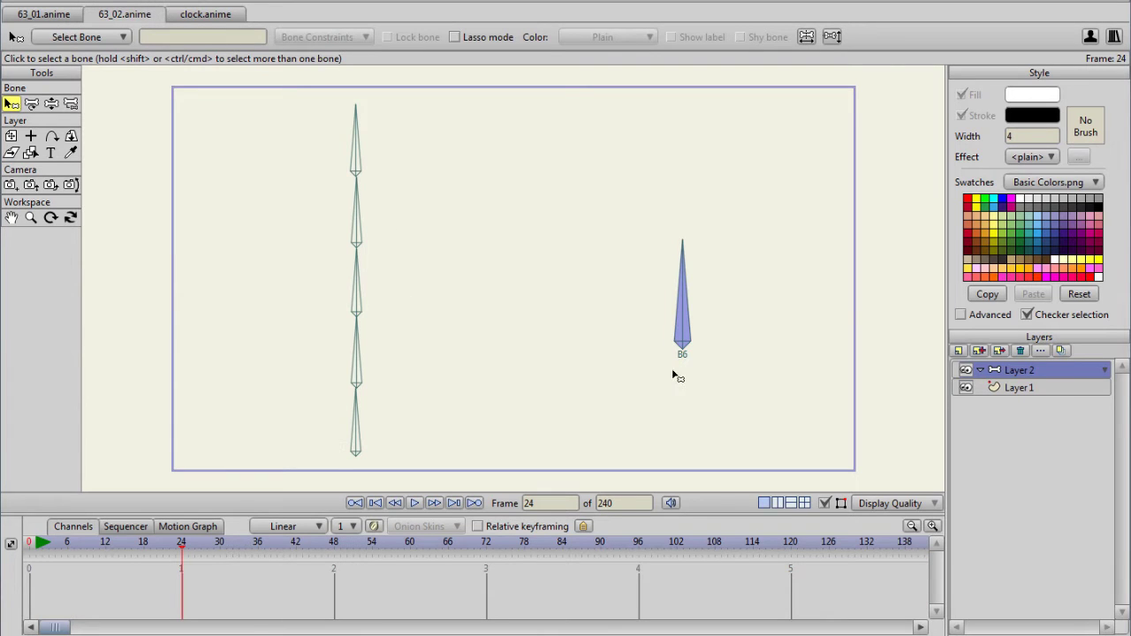
In 63_02.anime, set the angle control bone of the five chained bones to B6 with factor 1, and rotate B6 to test it.
drag(410, 144, 343, 449)
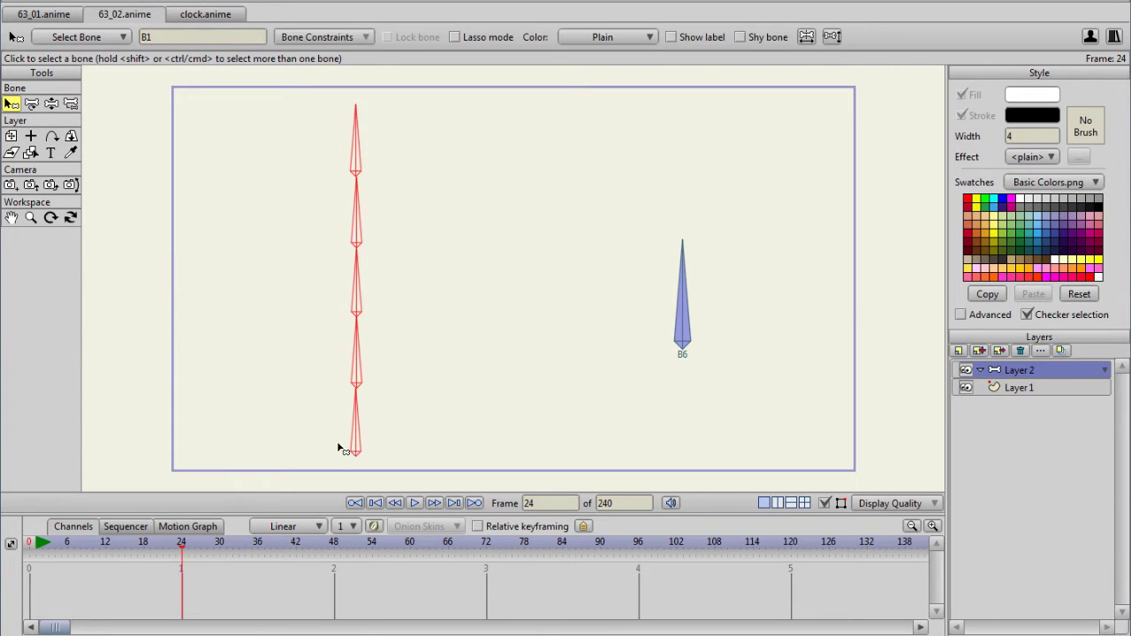
click(367, 38)
click(373, 254)
click(397, 343)
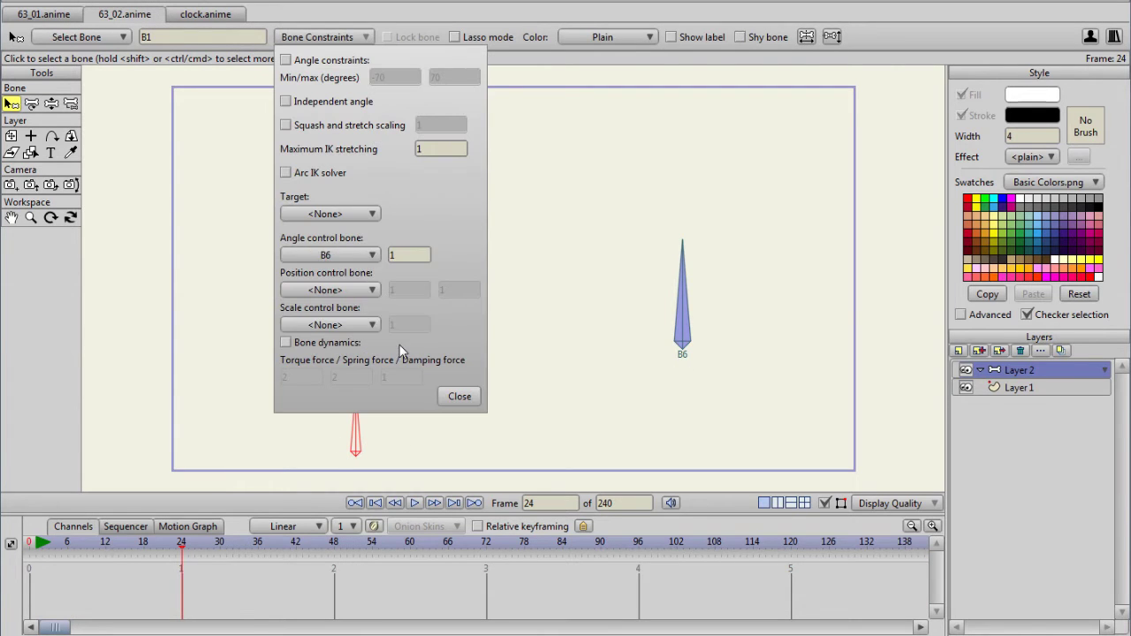
click(459, 396)
click(232, 275)
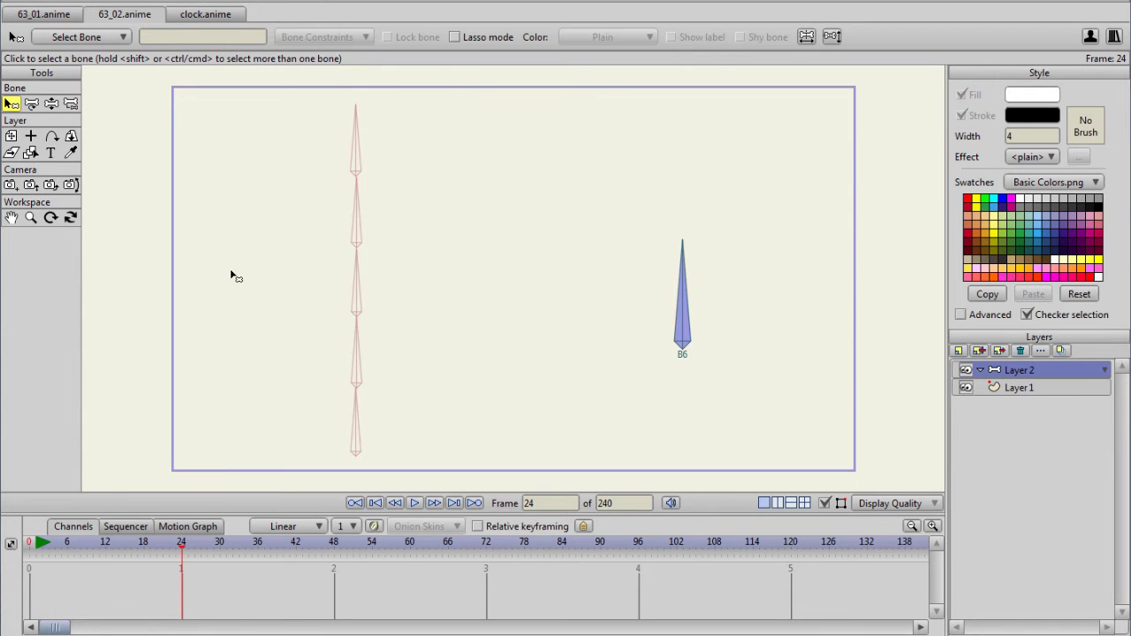
click(30, 104)
mouse_move(686, 292)
mouse_down()
mouse_move(696, 302)
mouse_move(672, 303)
mouse_move(699, 309)
mouse_move(674, 308)
mouse_up()
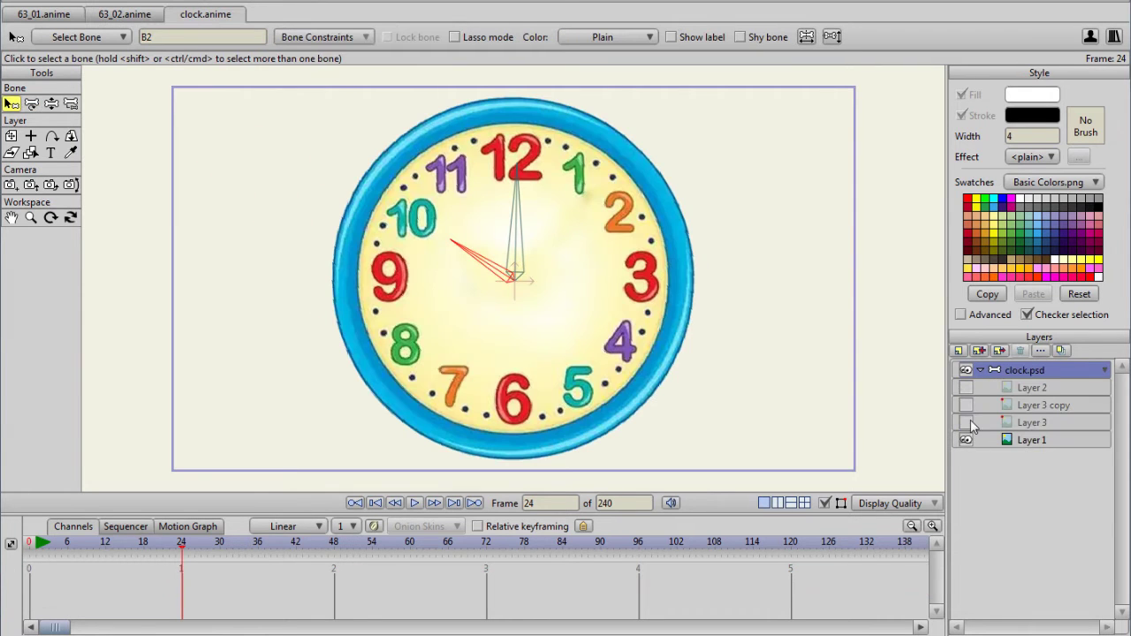
Make Layer 3, Layer 3 copy and Layer 2 visible in the clock file.
click(968, 422)
click(966, 405)
click(966, 387)
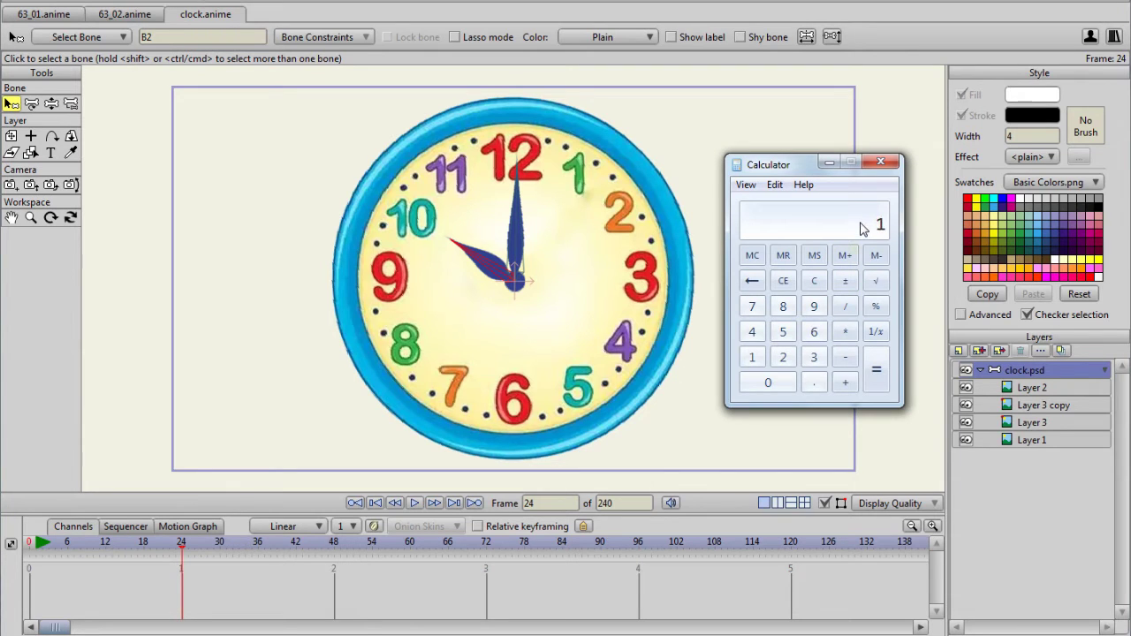
Set the hour-hand bone's angle control bone to B1 with the ratio from Calculator, .0833, and rotate the minute-hand bone to test it.
key(Return)
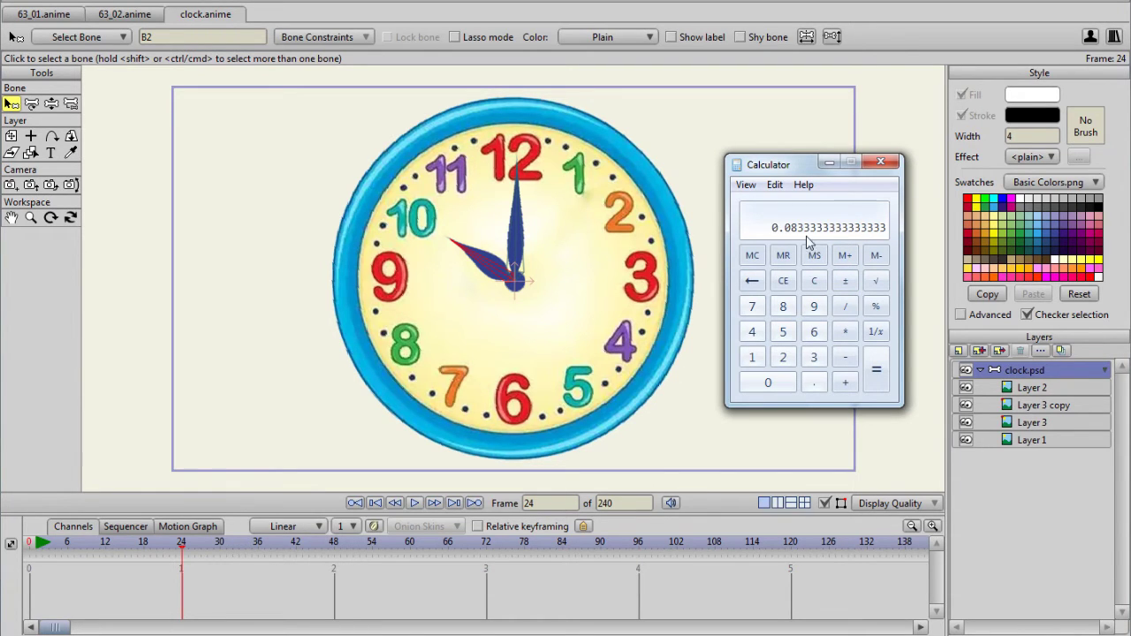
click(881, 162)
click(322, 37)
click(371, 255)
click(377, 281)
text(0833)
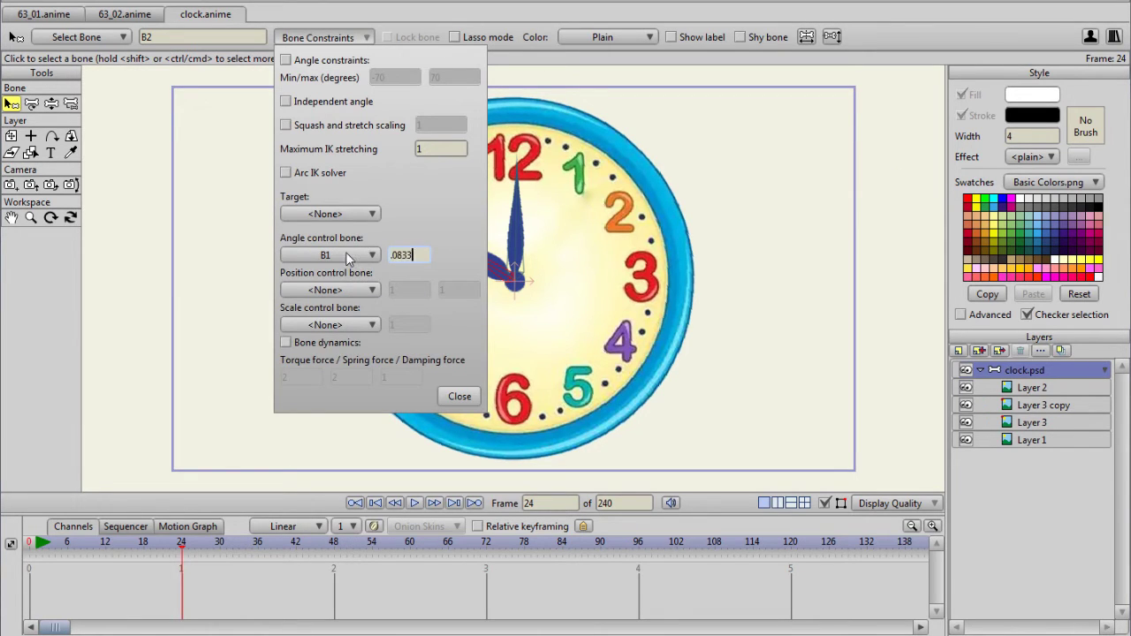
click(459, 395)
click(31, 105)
drag(521, 221, 579, 316)
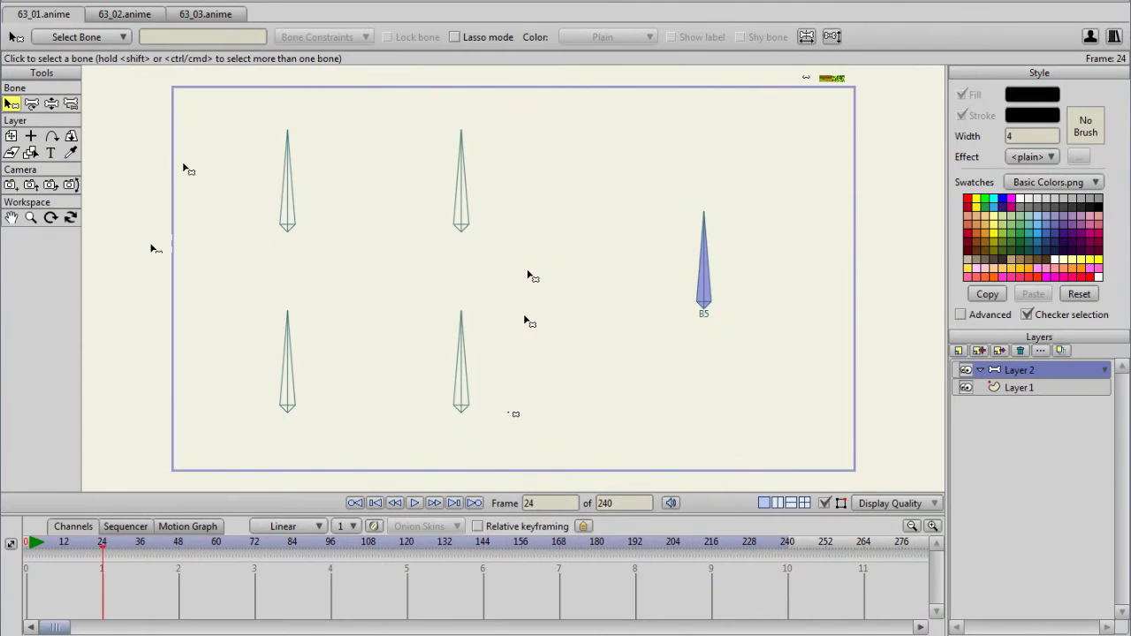
In 63_01.anime, set the position control bone of the four left-hand bones to B5 with both factors at 1.
drag(235, 157, 516, 413)
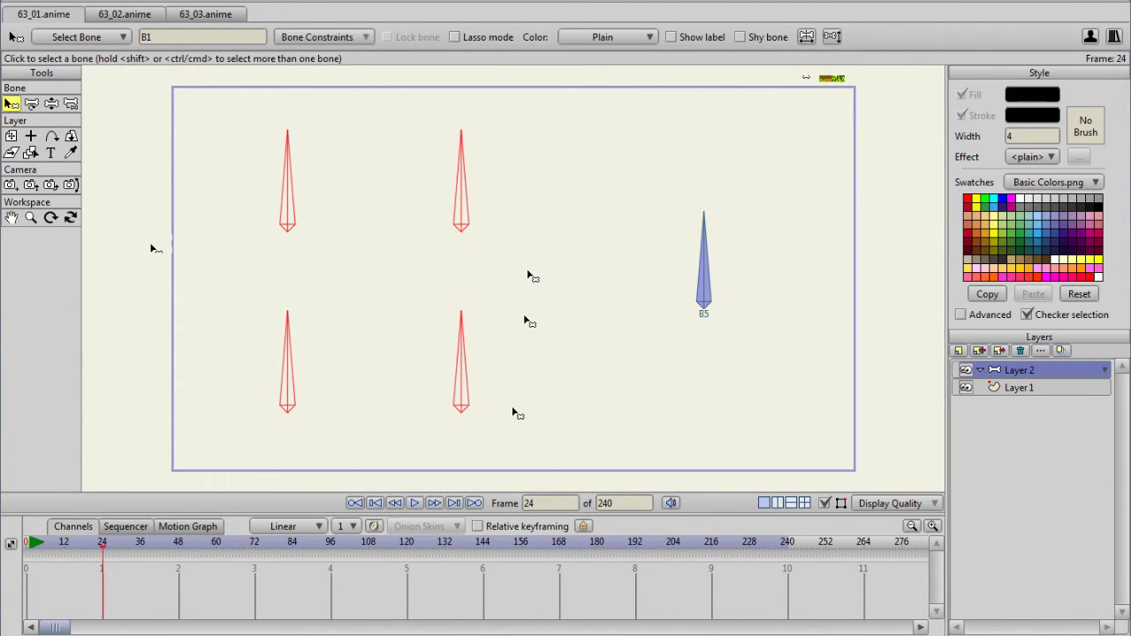
click(367, 39)
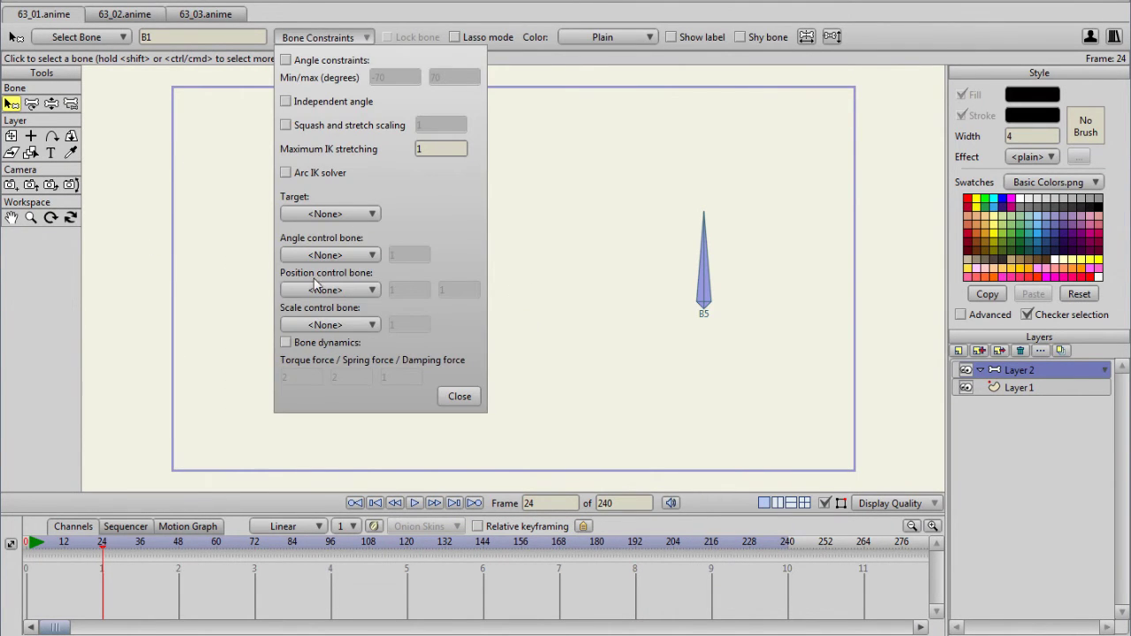
click(371, 291)
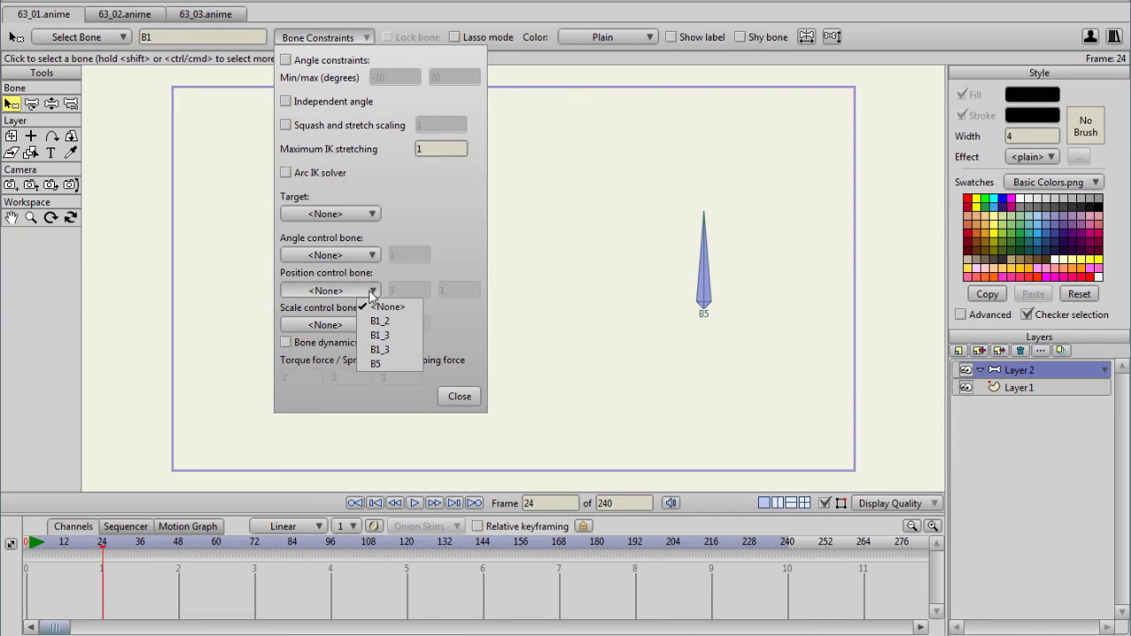
click(395, 364)
click(450, 291)
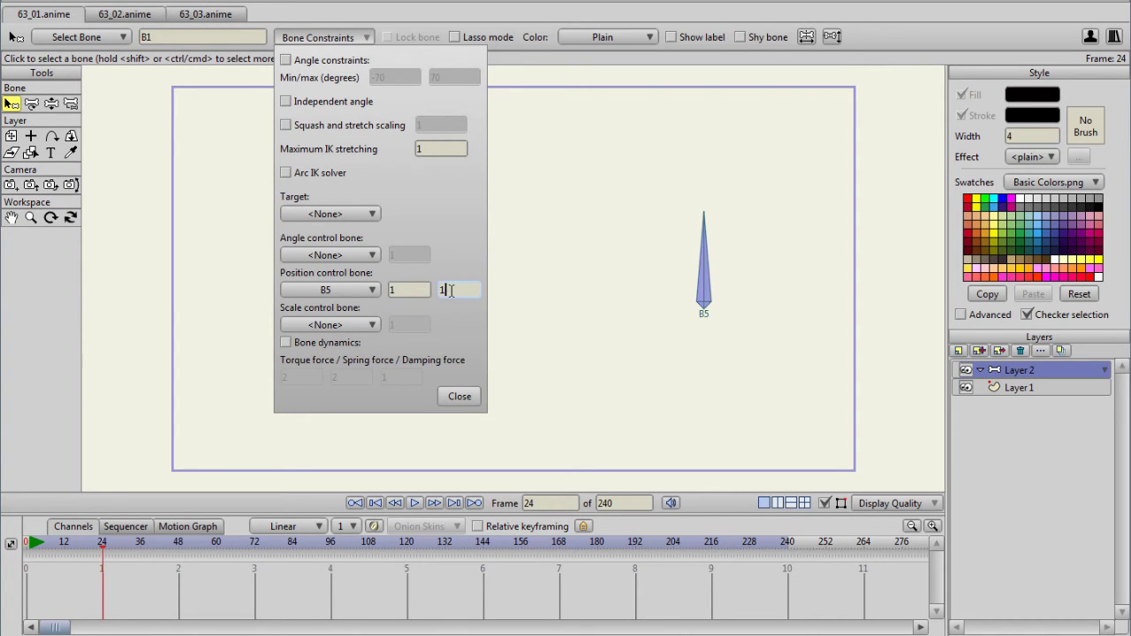
click(459, 396)
Move bone B5 to test the position control, and undo the move.
key(t)
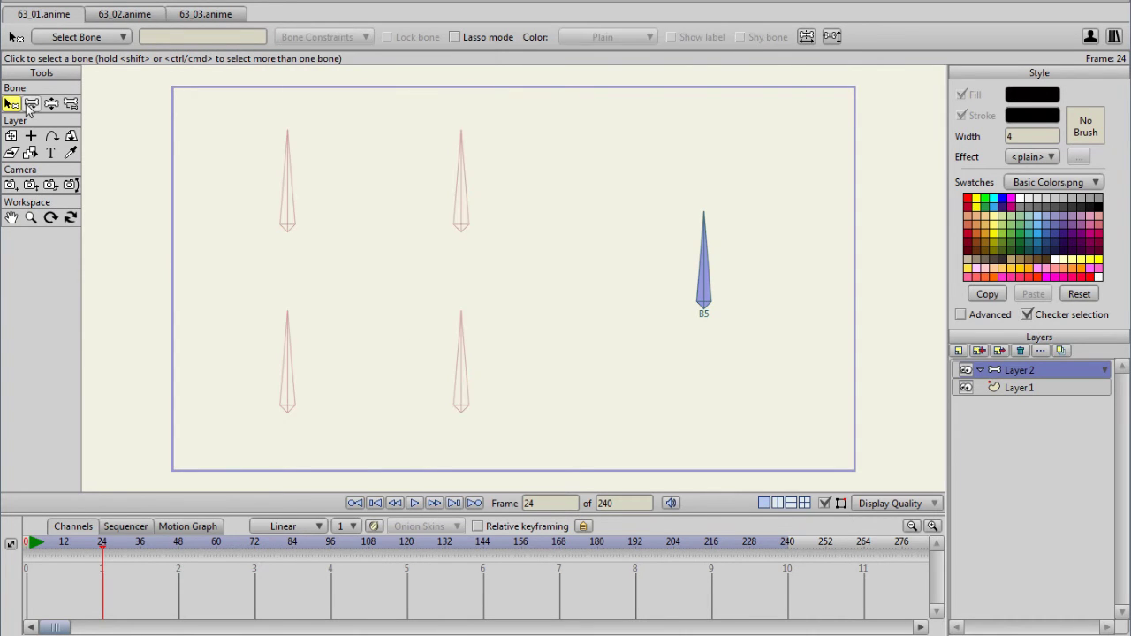
drag(707, 308, 750, 323)
key(ctrl+z)
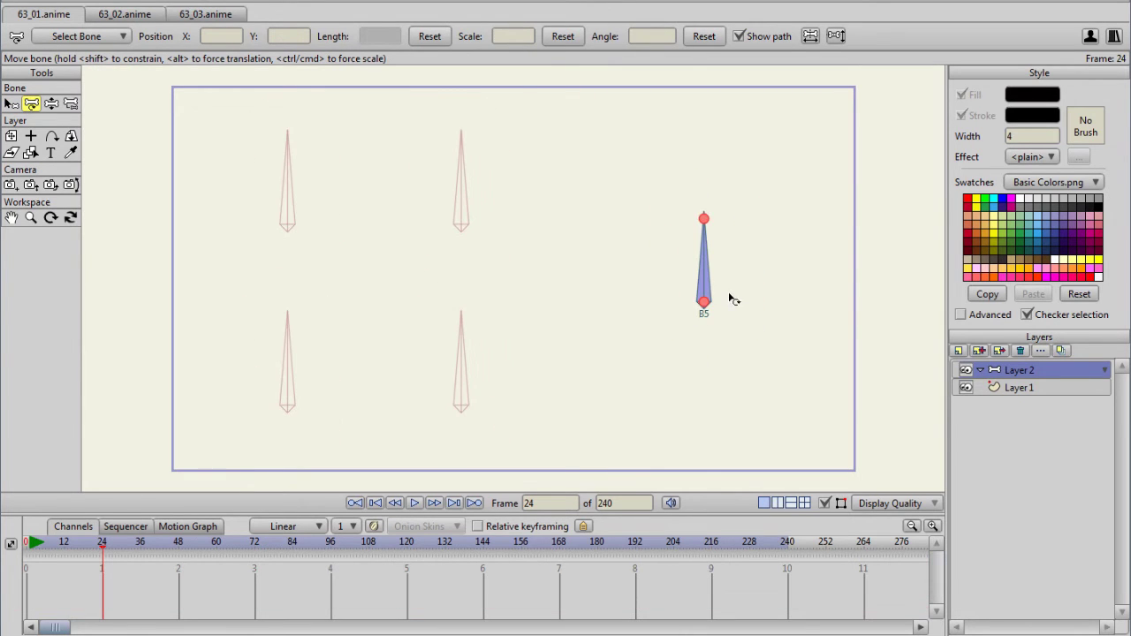
Set the horizontal position control factor of the two second-column bones to -1 and move B5 to test it.
click(11, 103)
drag(512, 167, 442, 417)
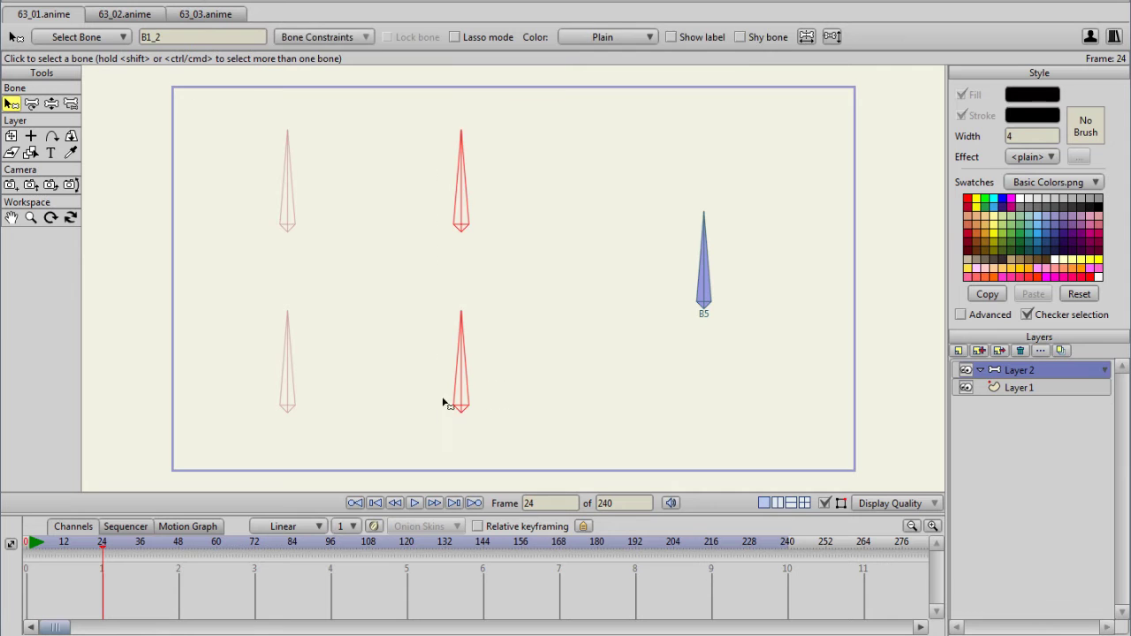
click(323, 37)
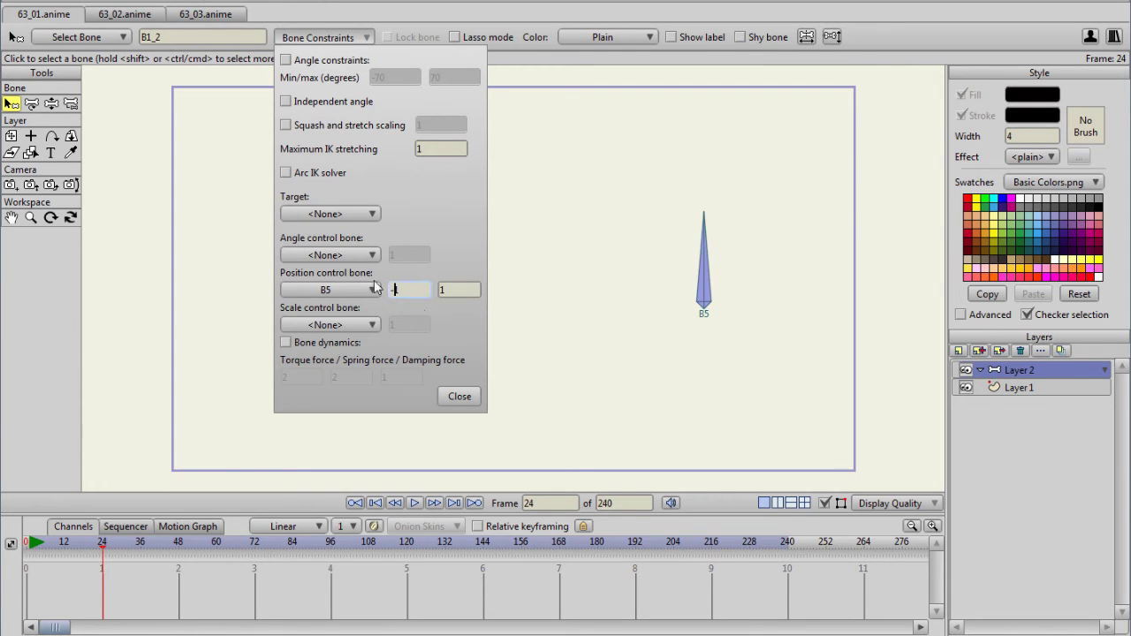
click(462, 396)
click(195, 234)
key(t)
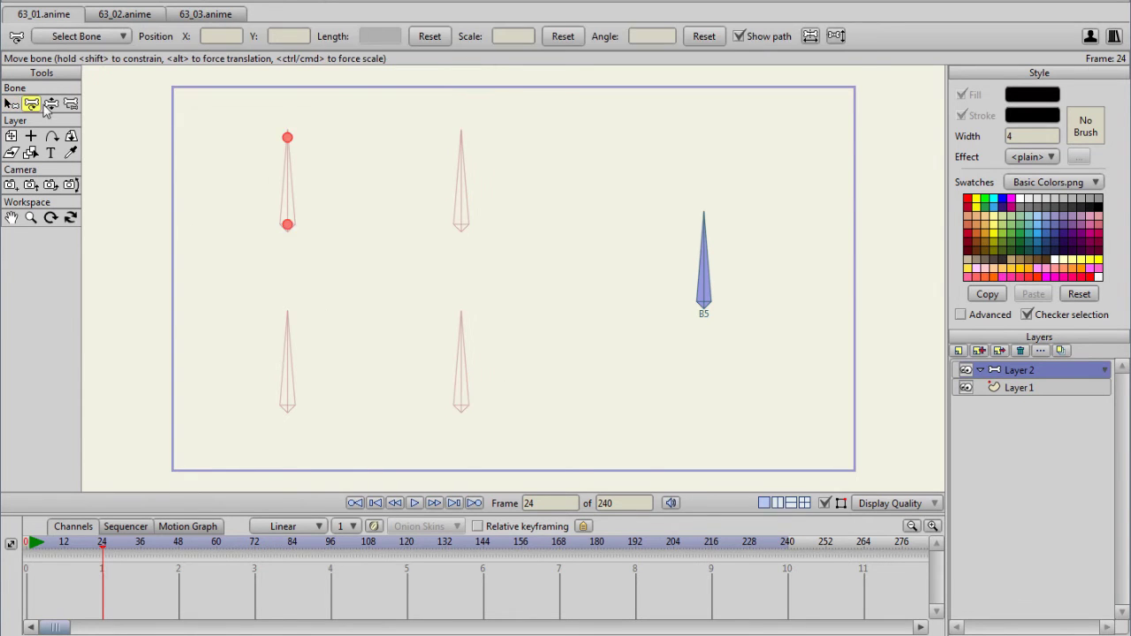
mouse_move(704, 305)
mouse_down()
mouse_move(737, 309)
mouse_move(637, 309)
mouse_move(727, 310)
mouse_move(703, 307)
mouse_up()
Change the vertical position control factor of the two lower bones.
click(12, 103)
drag(237, 431, 562, 385)
click(334, 39)
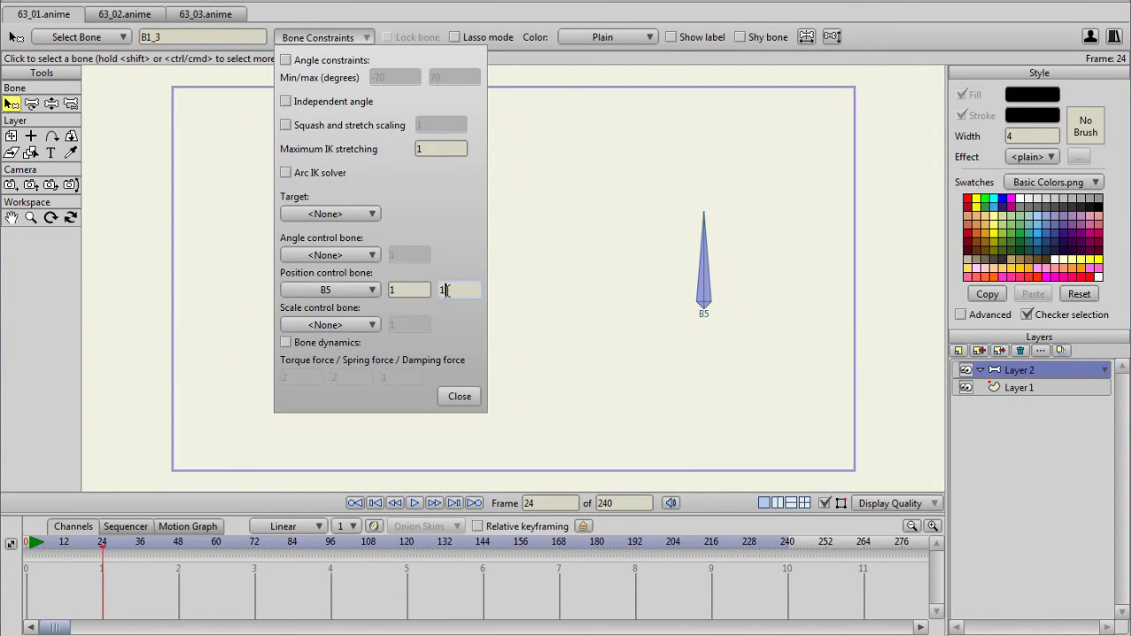
click(465, 400)
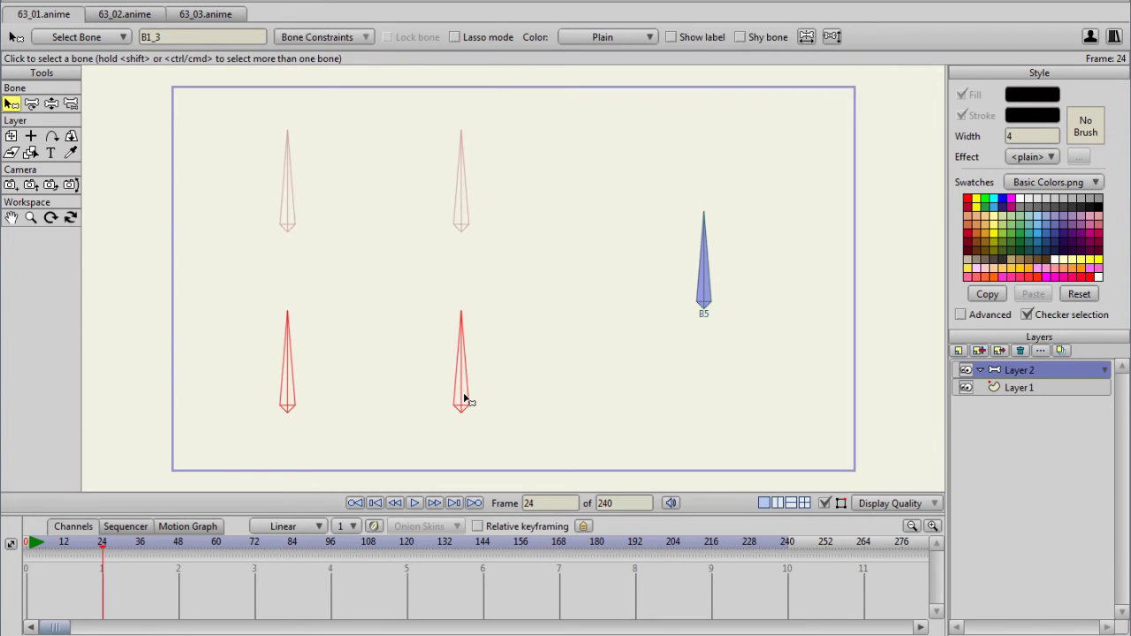
click(433, 353)
Move bone B5 vertically to test the lower bones' position control, and undo the move.
key(t)
drag(706, 308, 704, 227)
key(ctrl+z)
Switch to the 63_03.anime file.
key(ctrl+Tab)
key(ctrl+Tab)
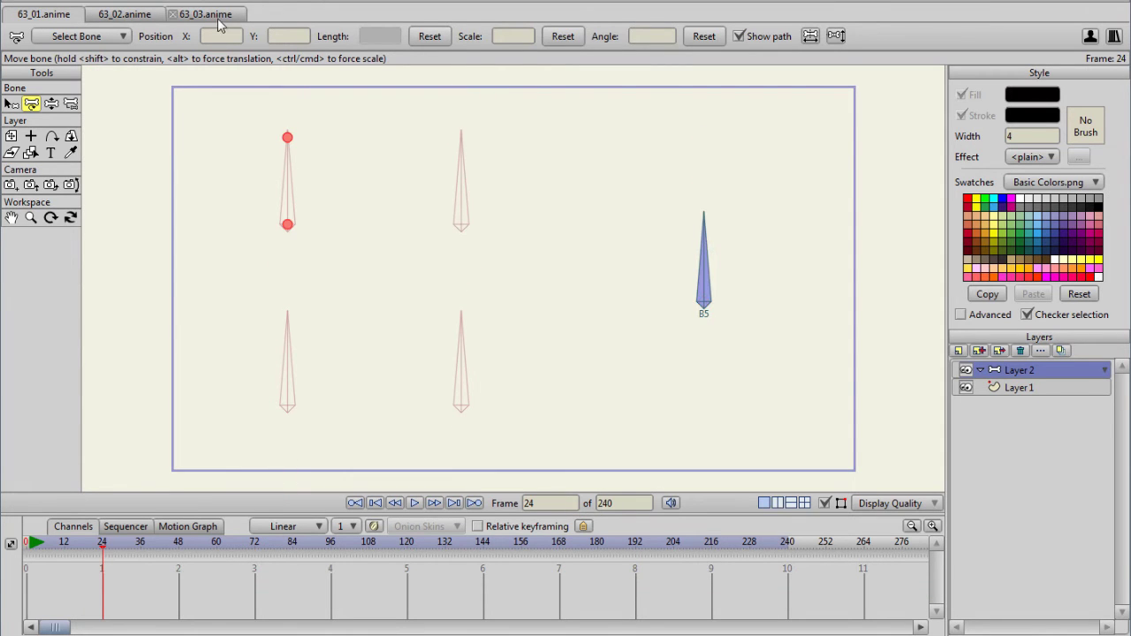
Try moving the iris and eyebrow bones individually, undoing the moves.
drag(633, 297, 404, 295)
click(383, 163)
drag(383, 163, 353, 164)
key(ctrl+z)
click(638, 124)
drag(638, 124, 724, 157)
key(ctrl+z)
Set the position control bone of both iris bones to eye move, and move the eye move bone to test it.
click(12, 104)
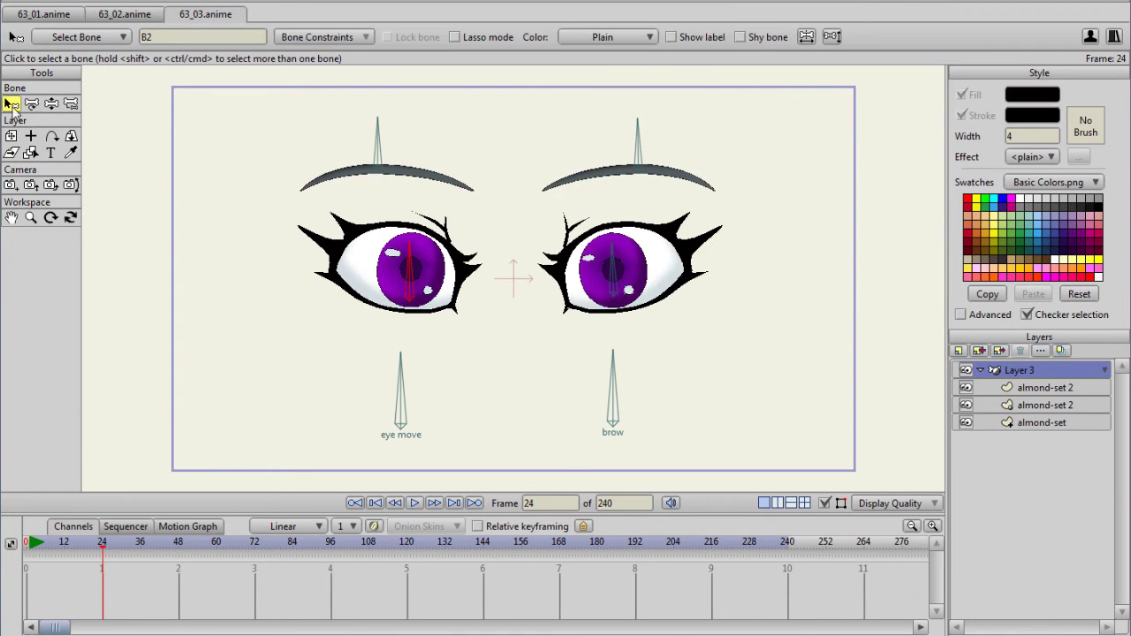
click(415, 291)
click(353, 39)
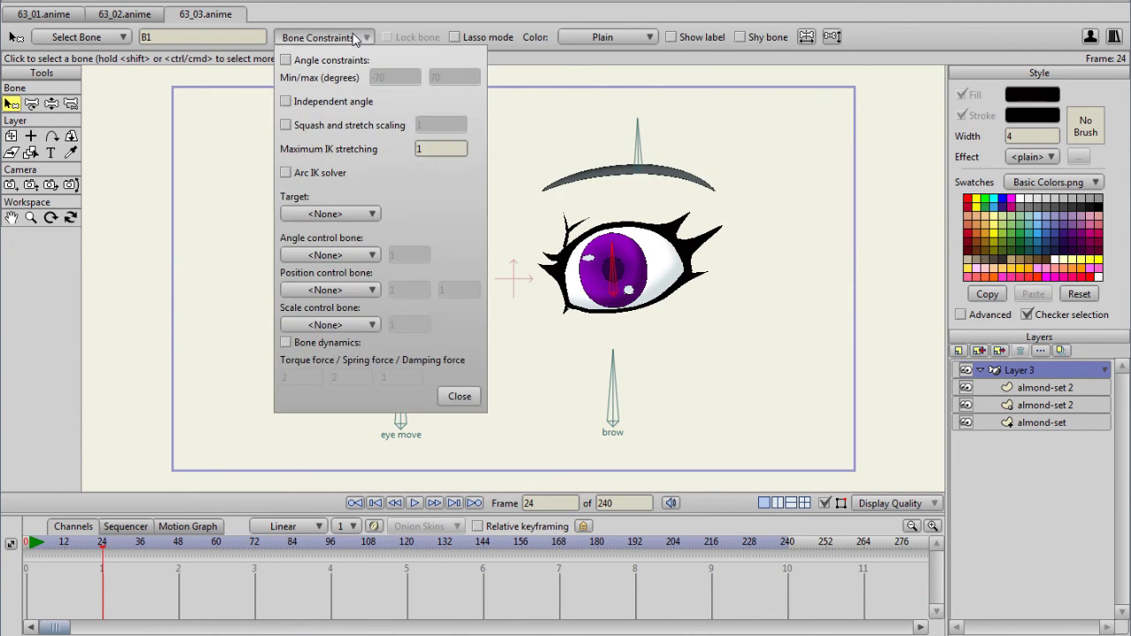
click(371, 291)
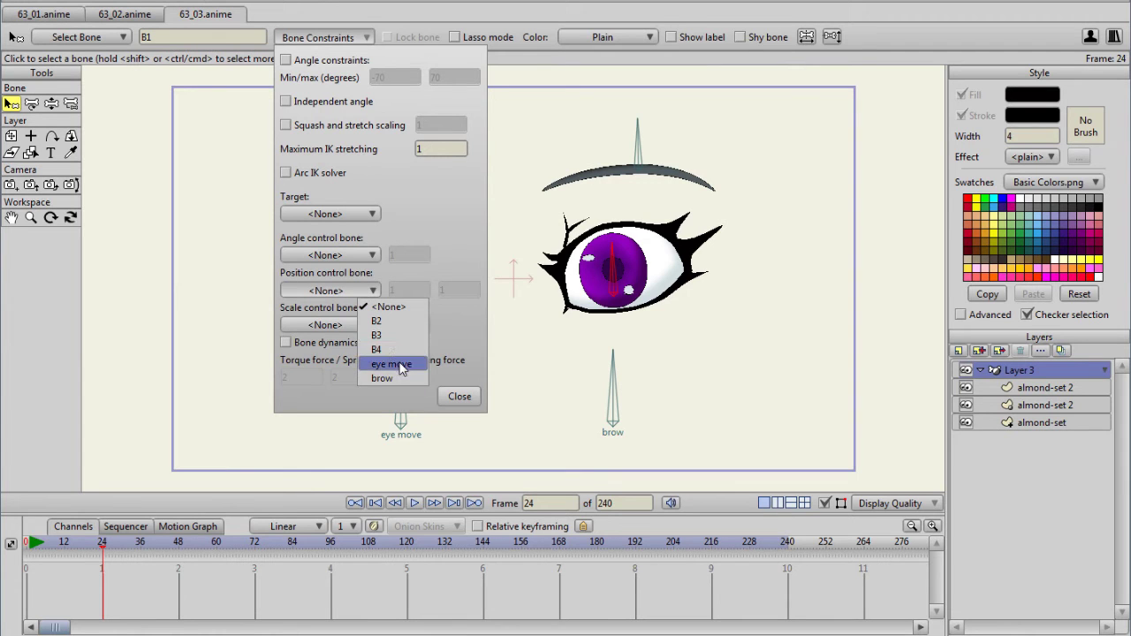
click(409, 365)
click(451, 292)
click(461, 397)
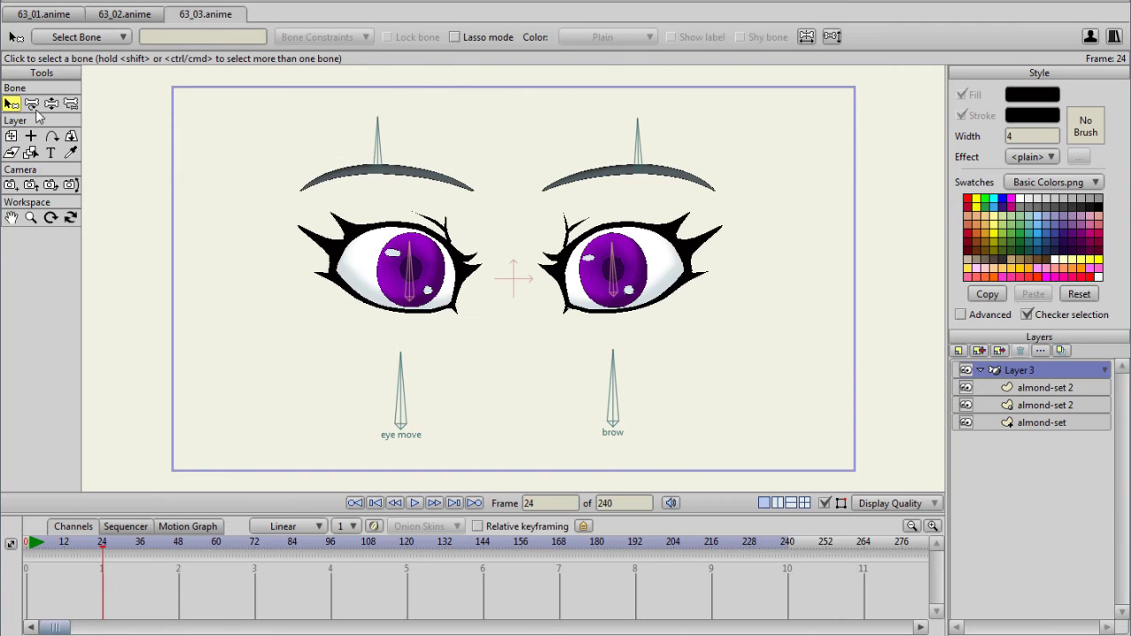
key(t)
drag(368, 419, 402, 427)
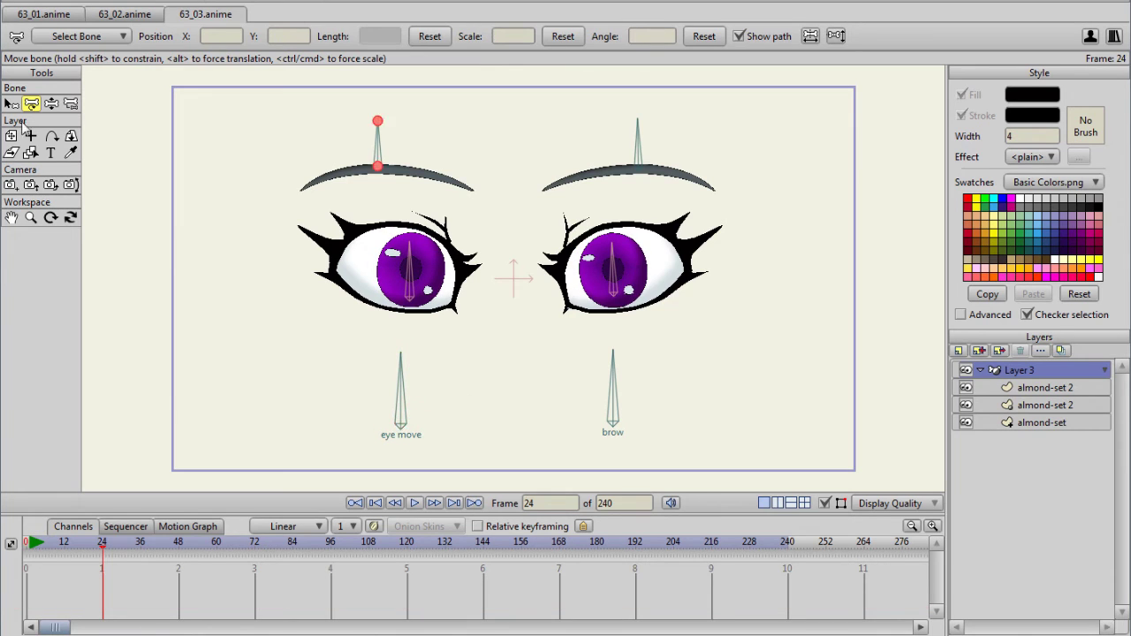
Adjust the horizontal position control factor of iris bone B1, which follows the eye move bone.
click(11, 103)
click(614, 282)
click(311, 37)
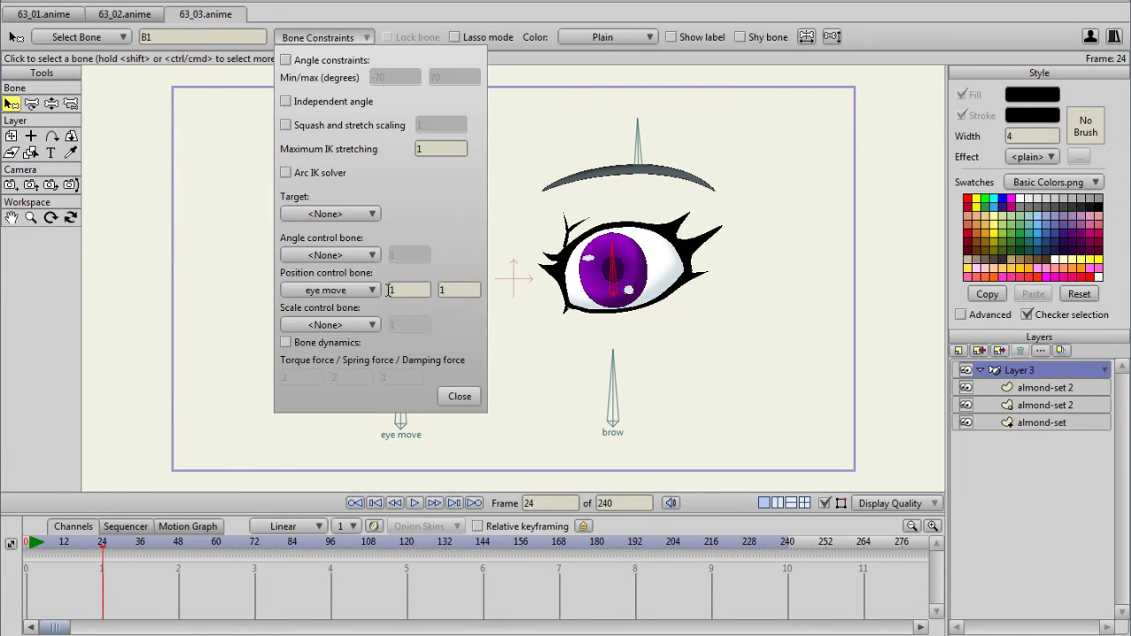
click(460, 395)
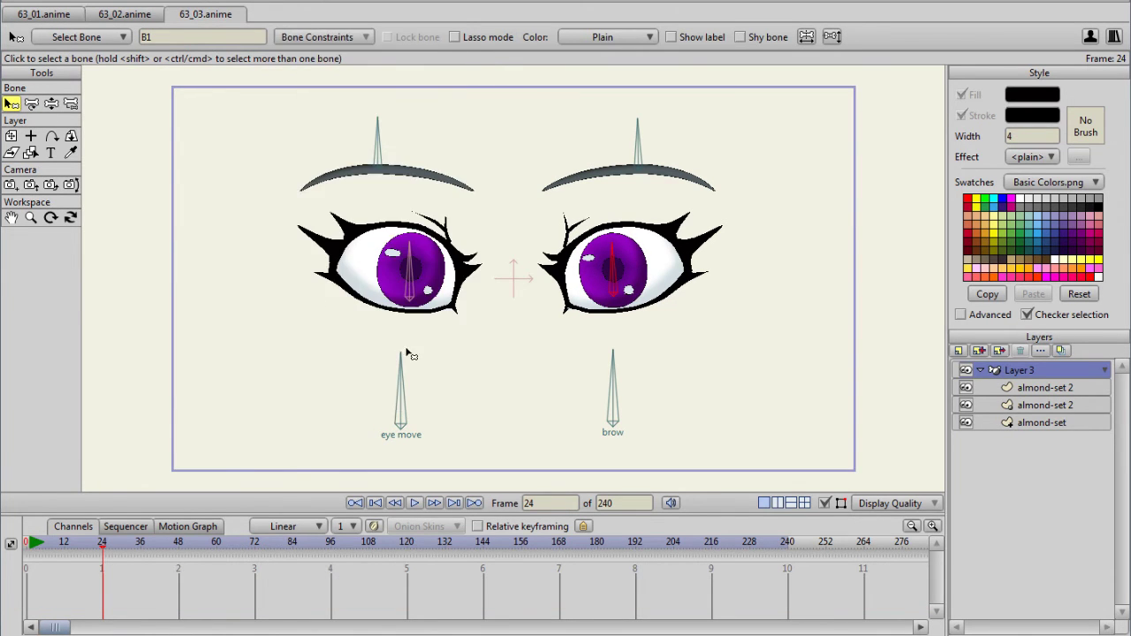
Move the eye move bone to test how both irises follow it.
click(31, 104)
mouse_move(399, 424)
mouse_down()
mouse_move(429, 428)
mouse_move(380, 429)
mouse_move(449, 461)
mouse_move(402, 428)
mouse_up()
Set the position control bone of both eyebrow bones to brow.
key(b)
drag(273, 114, 671, 173)
click(361, 38)
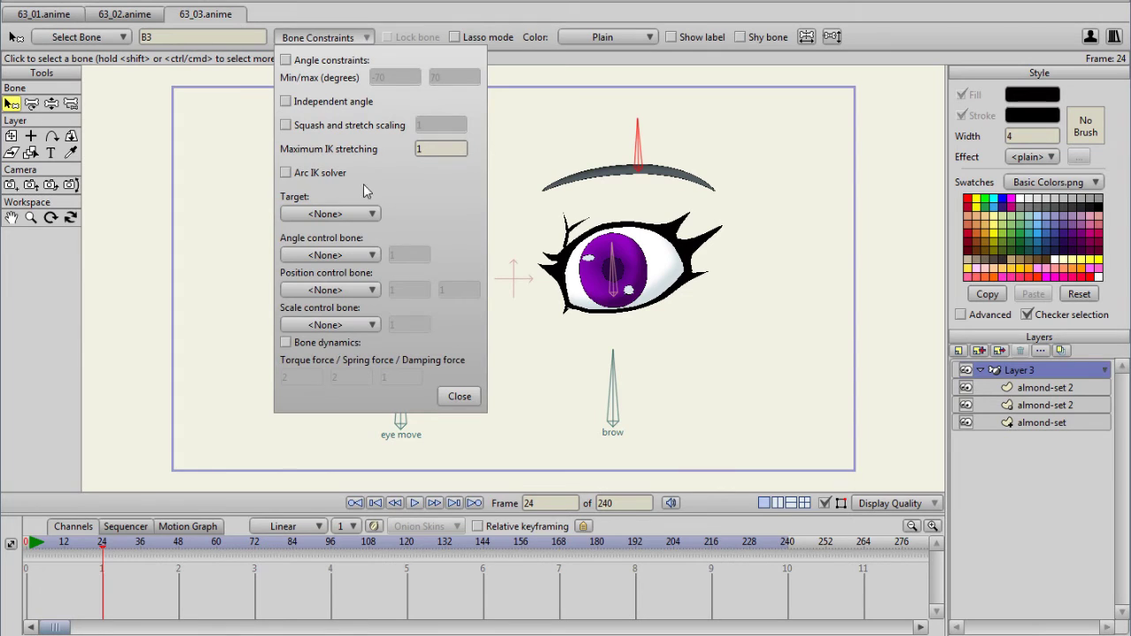
click(370, 290)
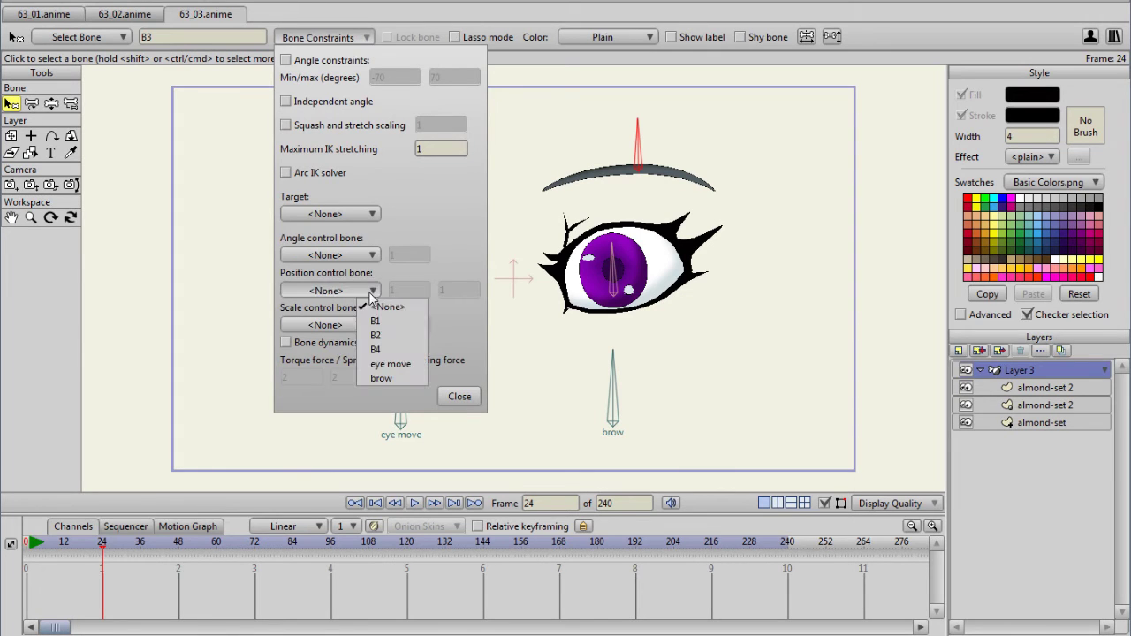
click(398, 378)
click(456, 396)
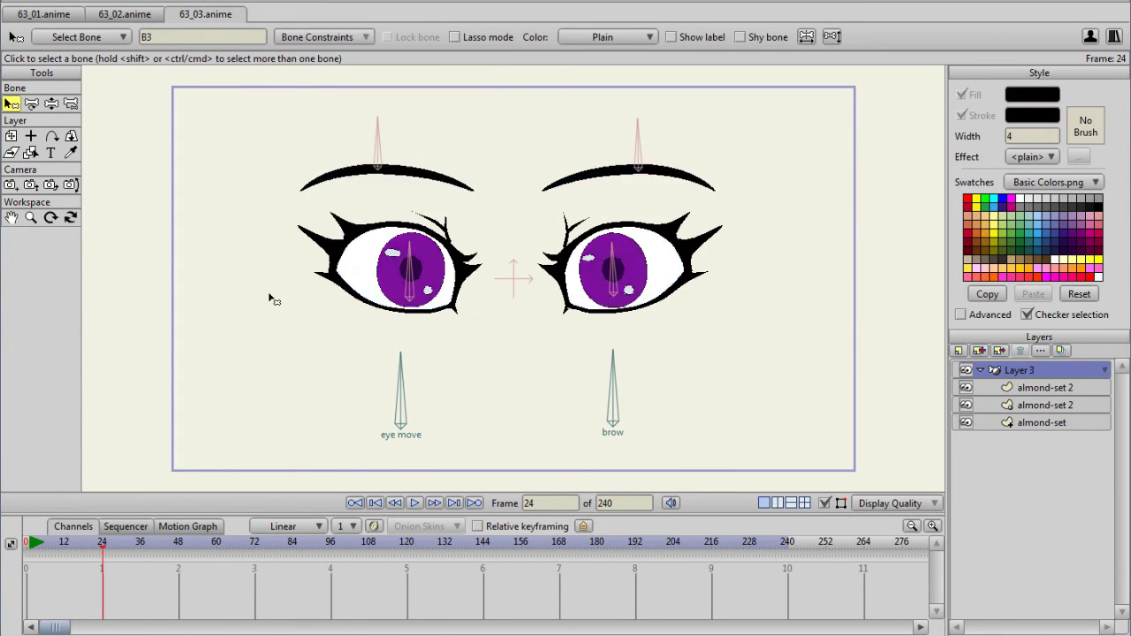
Set the horizontal position control factor of eyebrow bone B3 to -1 and move the brow bone to test it.
click(635, 146)
click(353, 40)
click(401, 294)
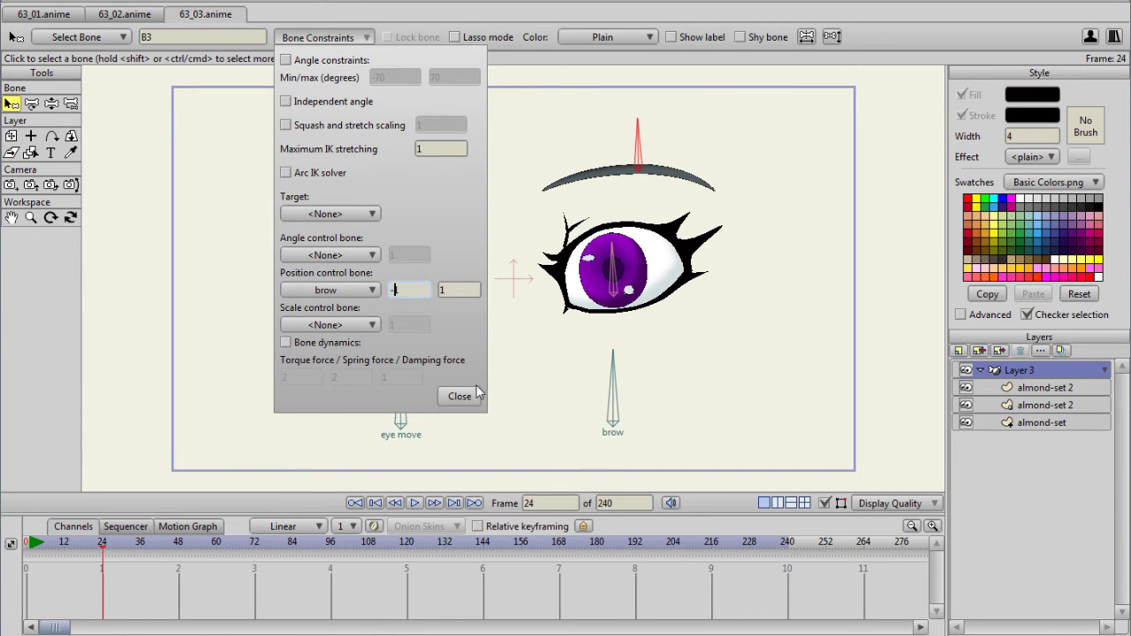
click(459, 396)
click(31, 103)
click(614, 422)
drag(619, 428, 594, 406)
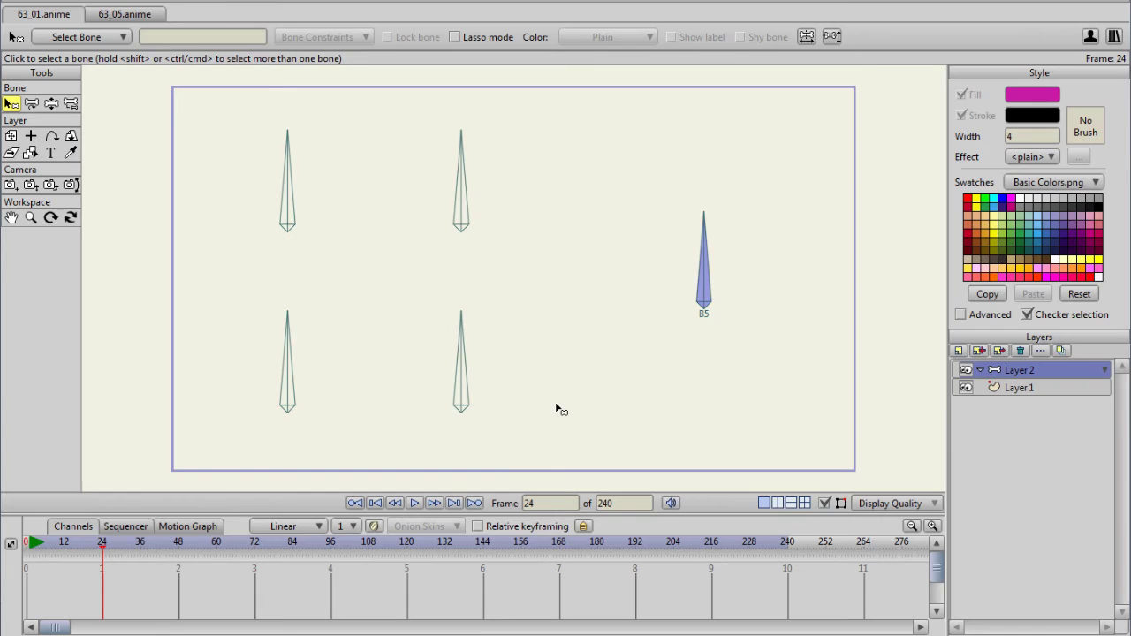
Set the scale control bone of the four uncolored bones to B5.
drag(497, 132, 274, 406)
click(362, 37)
click(369, 331)
click(384, 399)
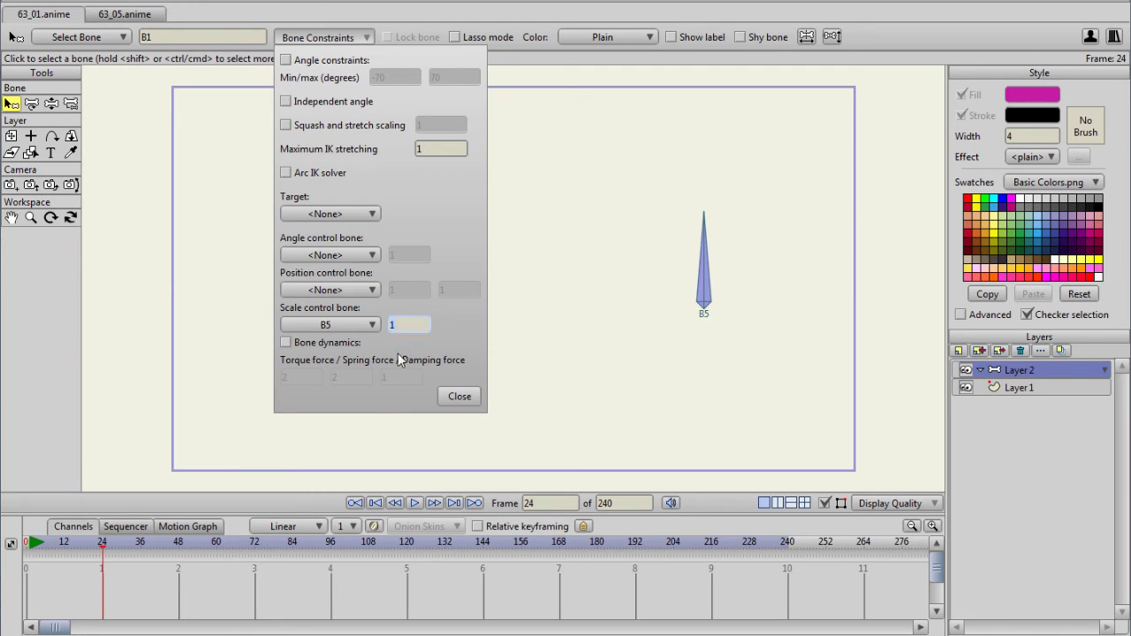
click(458, 398)
Scale bone B5 along its length to test the scale control on the four bones.
click(236, 302)
key(t)
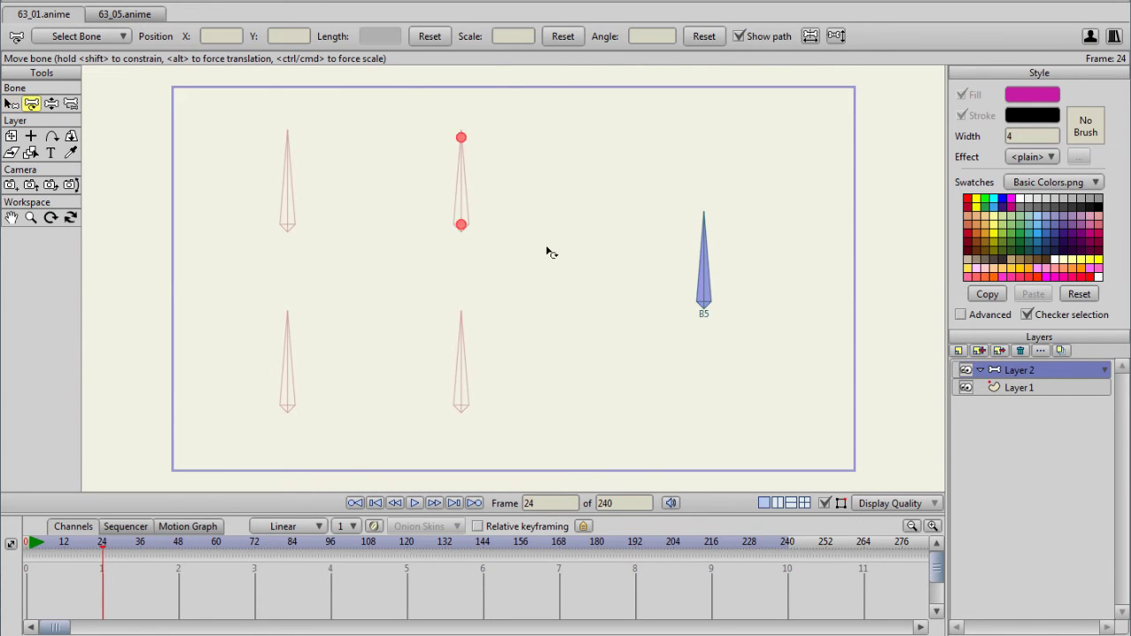
drag(704, 216, 704, 82)
drag(818, 300, 725, 285)
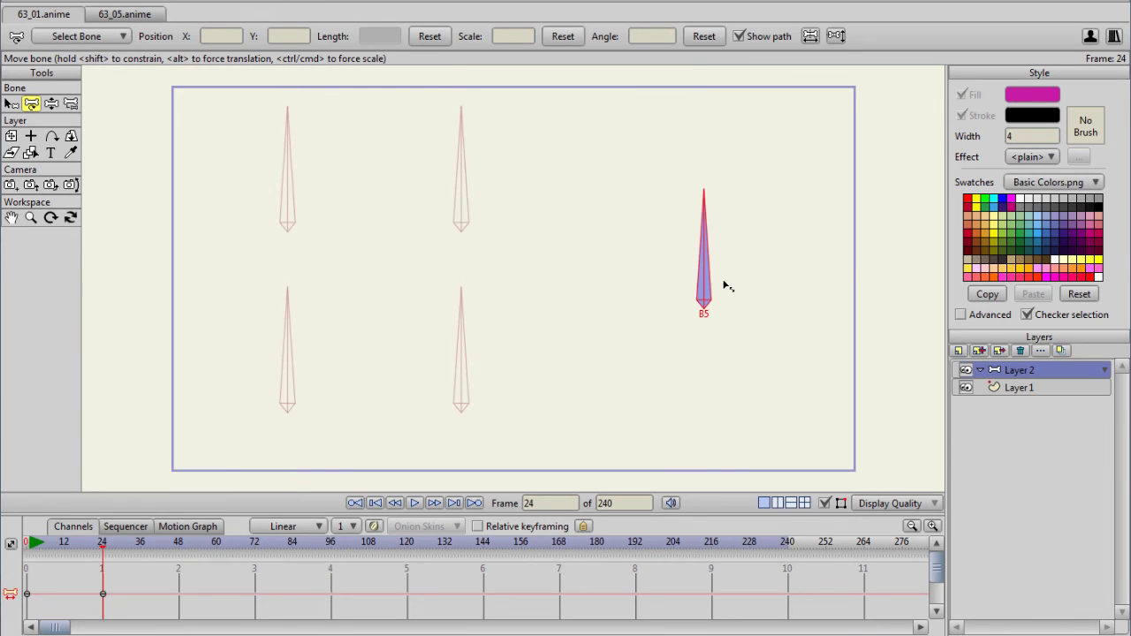
Set the scale control factor of the two lower bones to -1.
click(10, 103)
drag(519, 328, 262, 405)
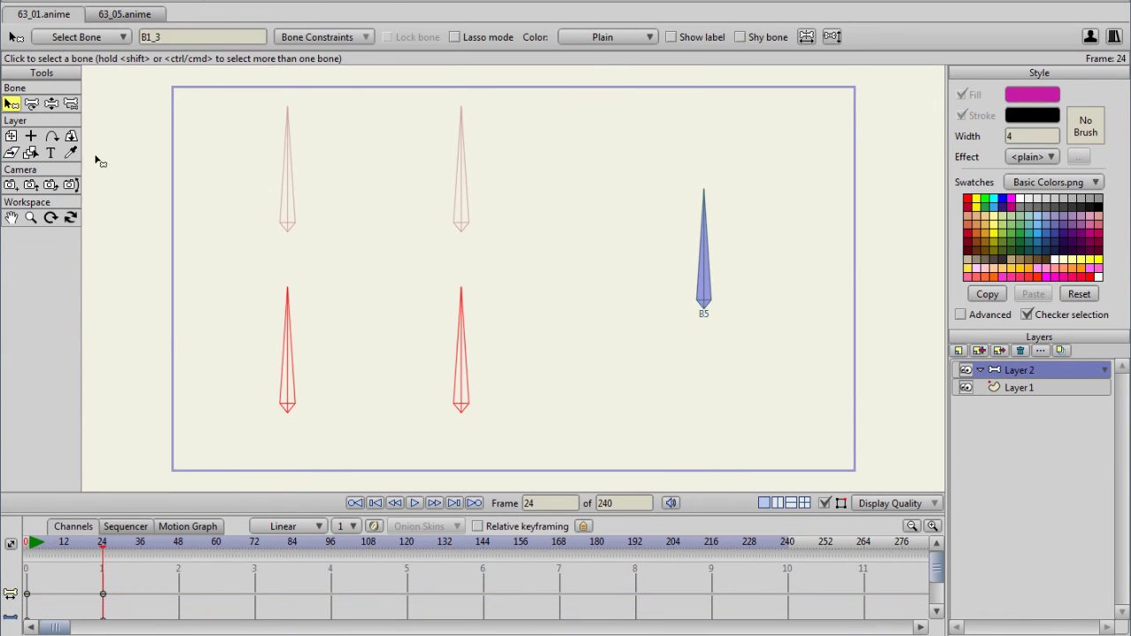
click(318, 43)
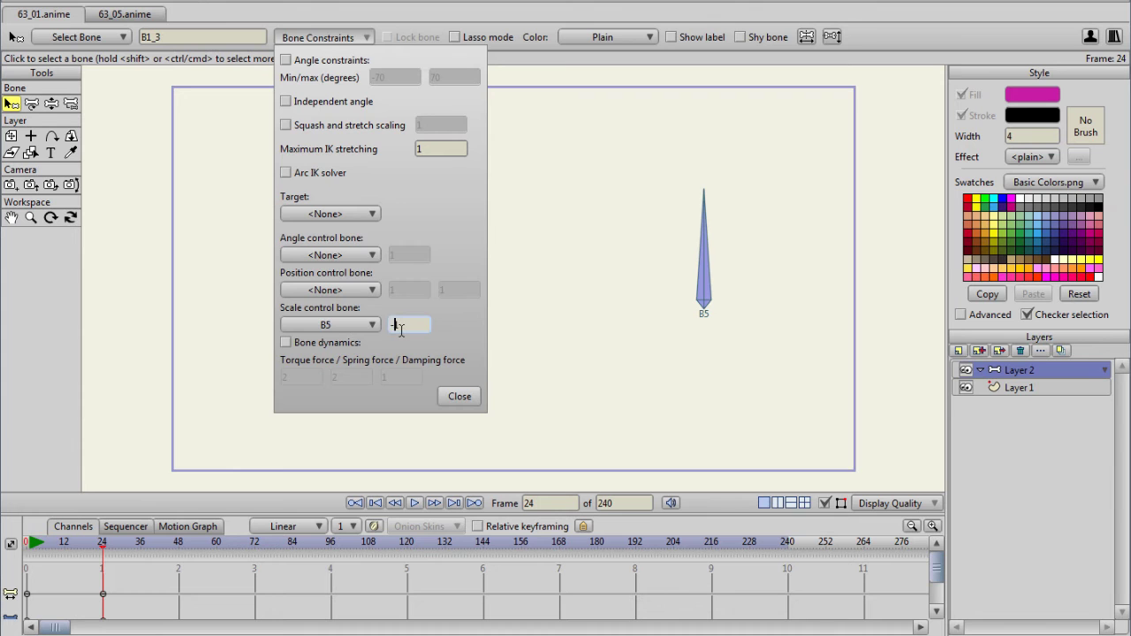
click(459, 396)
Scale bone B5 again to test the lower bones' inverted scaling.
click(658, 233)
key(t)
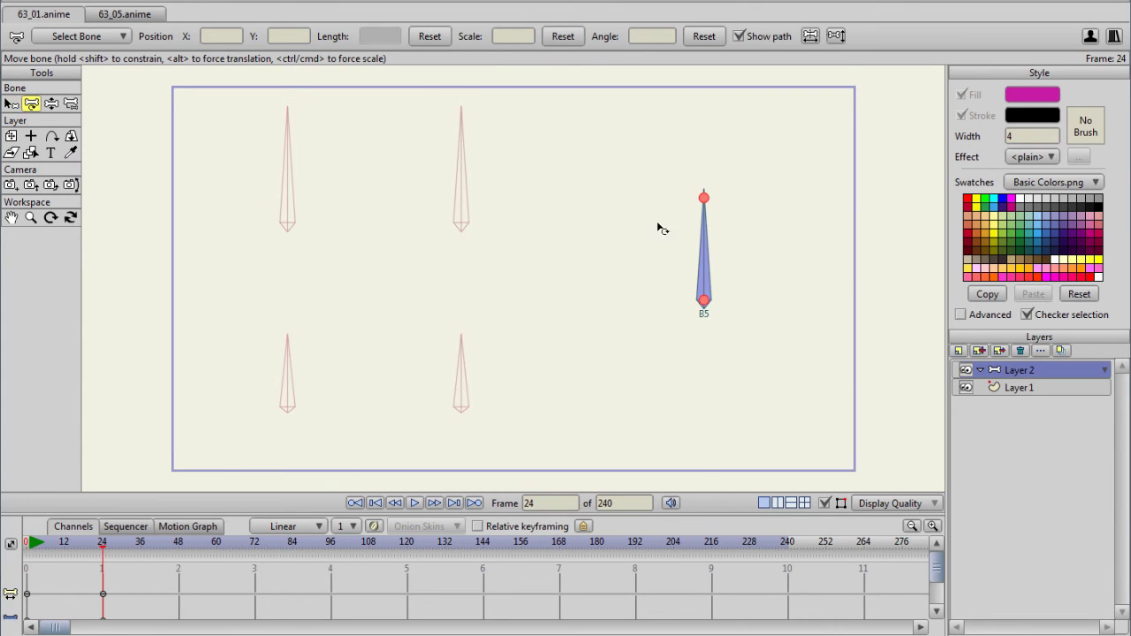
drag(707, 202, 682, 280)
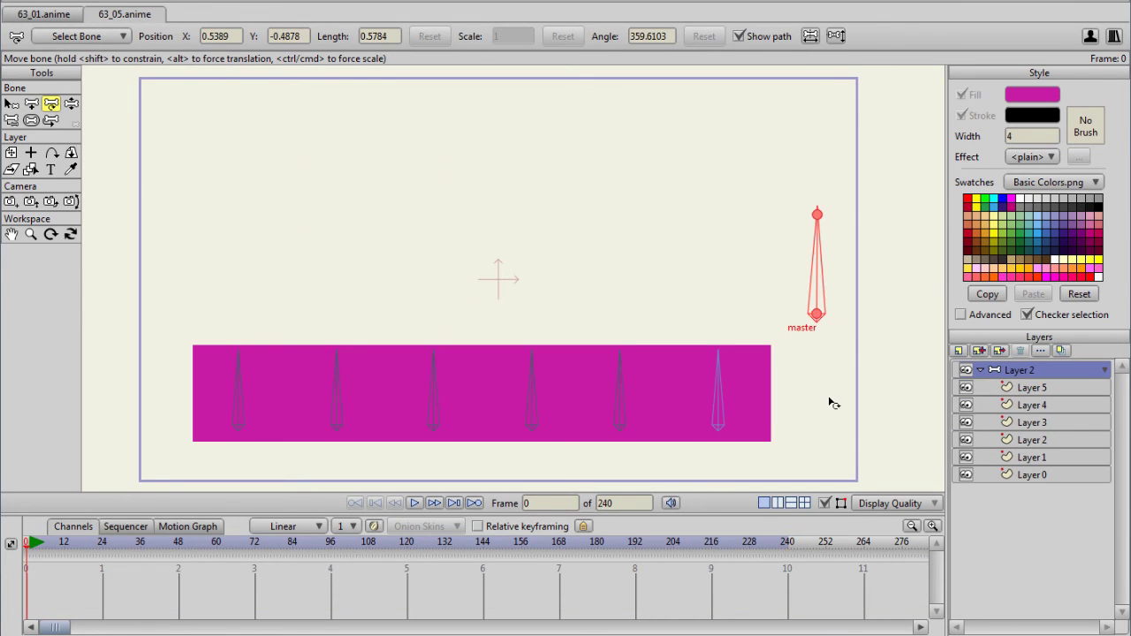
Set the scale control bone of the last bone in the magenta row, nearest the master bone, to master with factor -.5.
click(11, 104)
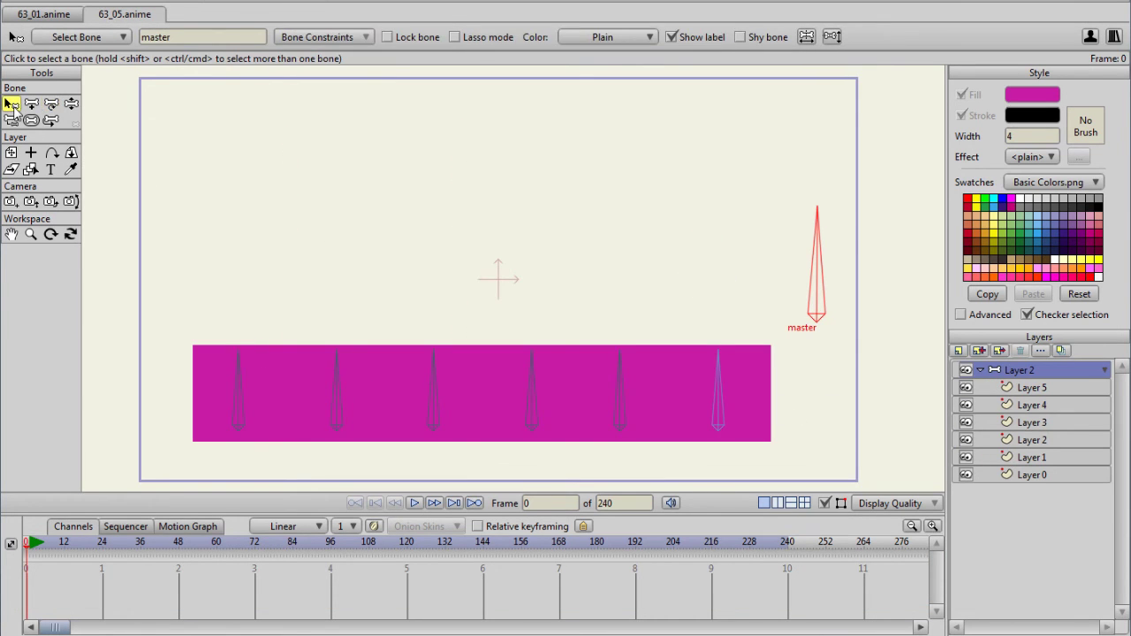
click(721, 398)
click(353, 40)
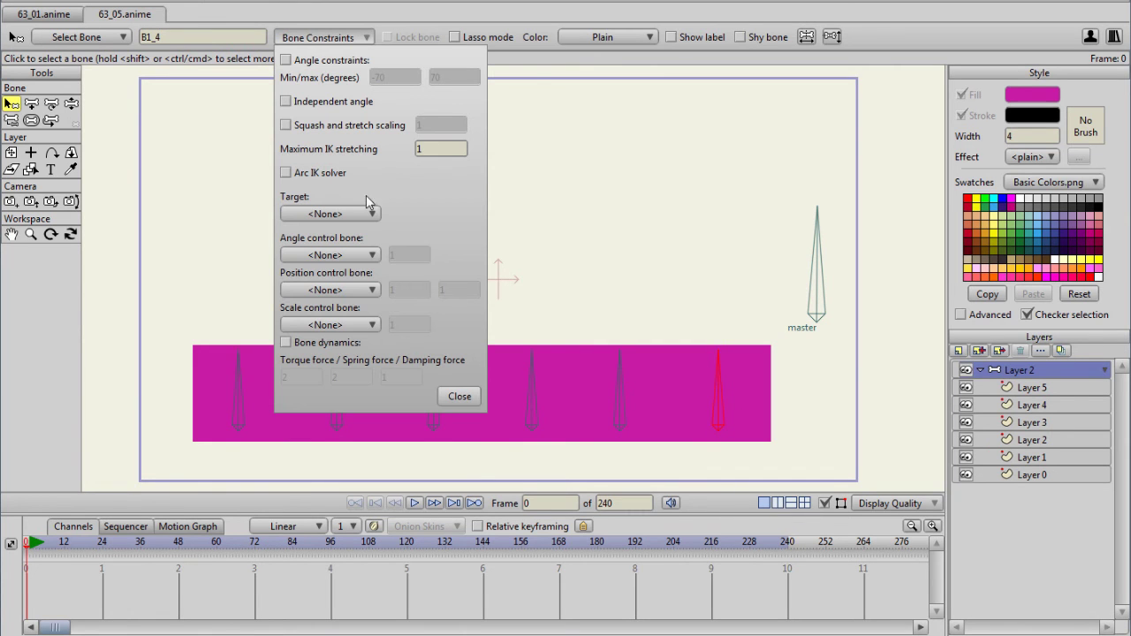
click(376, 324)
click(393, 428)
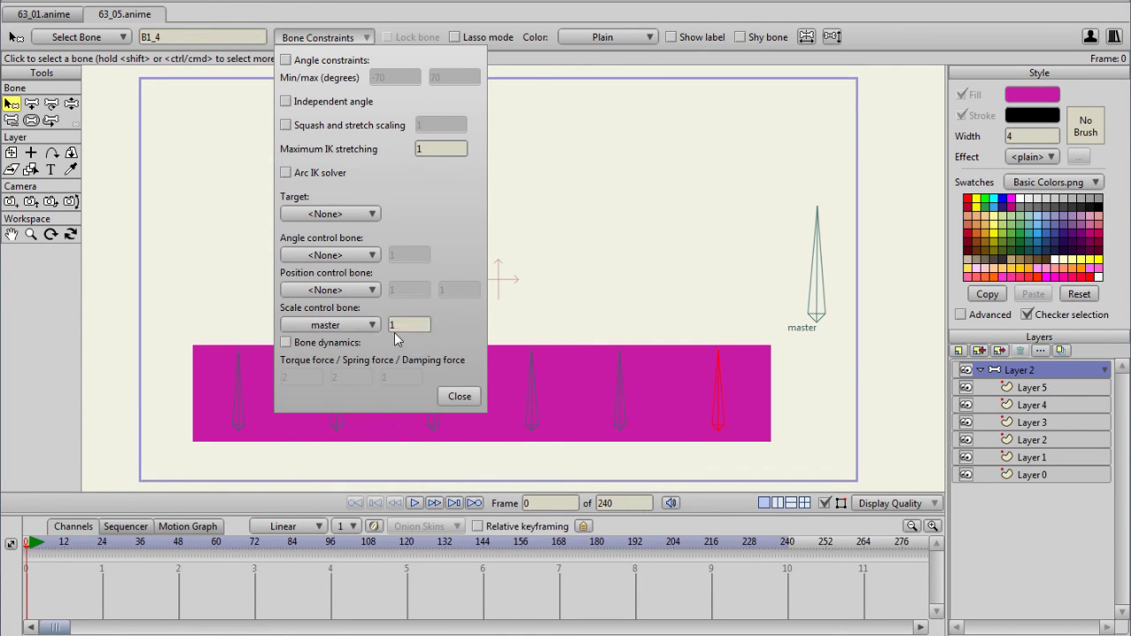
click(403, 326)
text(-.5)
Set the scale control bone of the remaining five bones in the magenta row to master and adjust their scale factors.
click(626, 397)
click(373, 325)
click(393, 428)
click(537, 389)
click(374, 325)
click(393, 428)
click(402, 325)
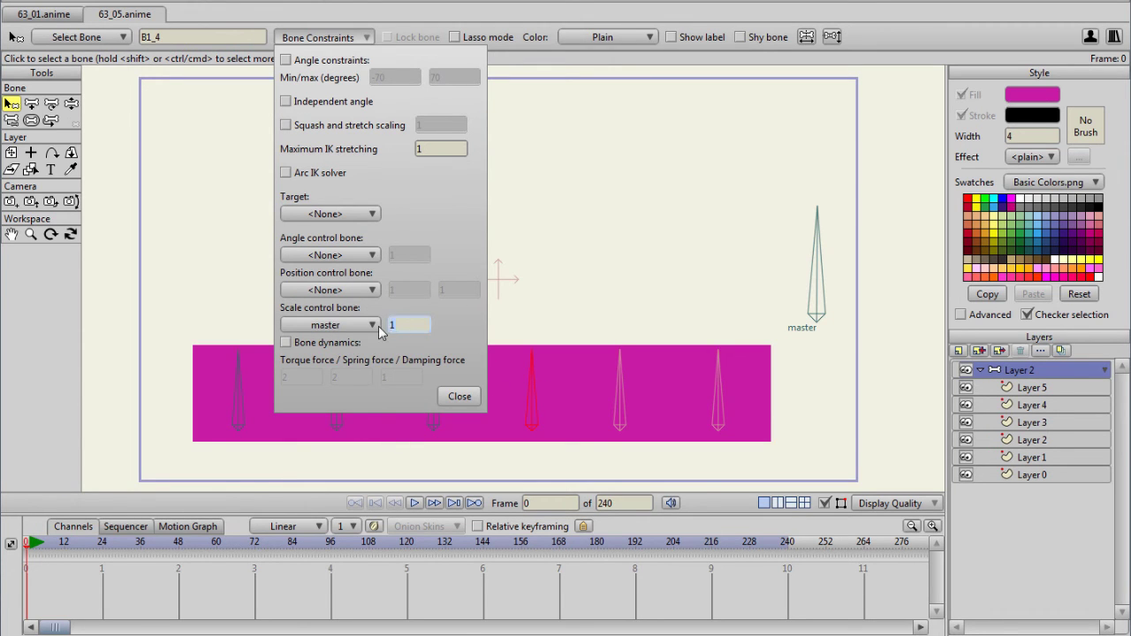
click(435, 425)
click(374, 325)
click(393, 427)
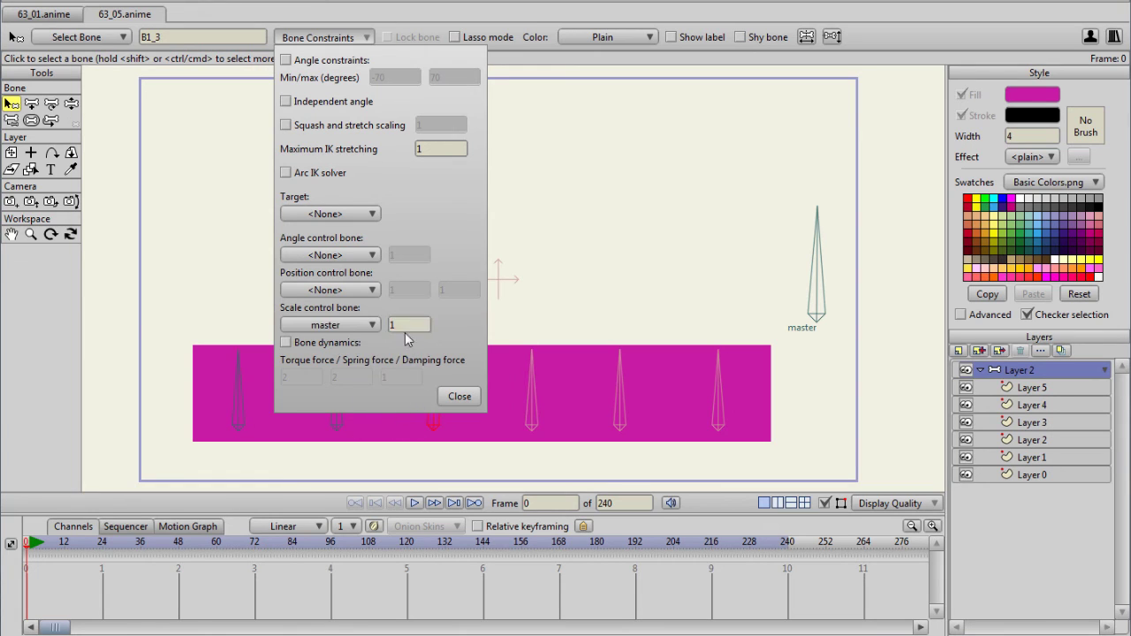
click(339, 424)
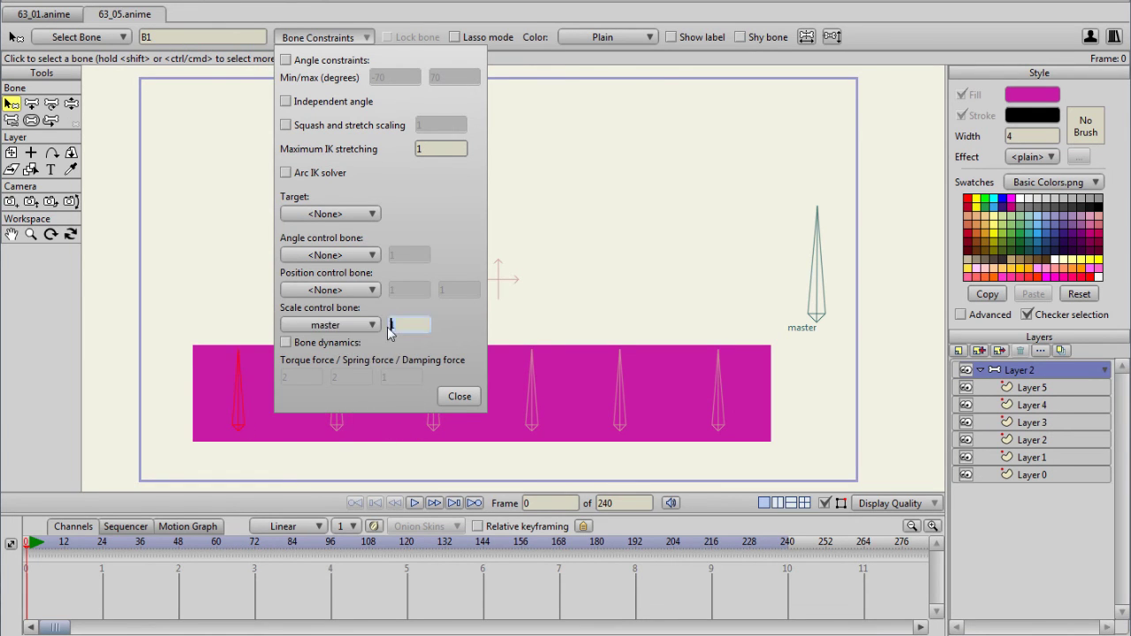
Scale the master bone at frame 24 to test how the magenta blocks respond.
click(459, 396)
key(t)
mouse_move(803, 273)
mouse_down()
mouse_move(838, 247)
mouse_move(873, 293)
mouse_move(834, 207)
mouse_move(800, 251)
mouse_up()
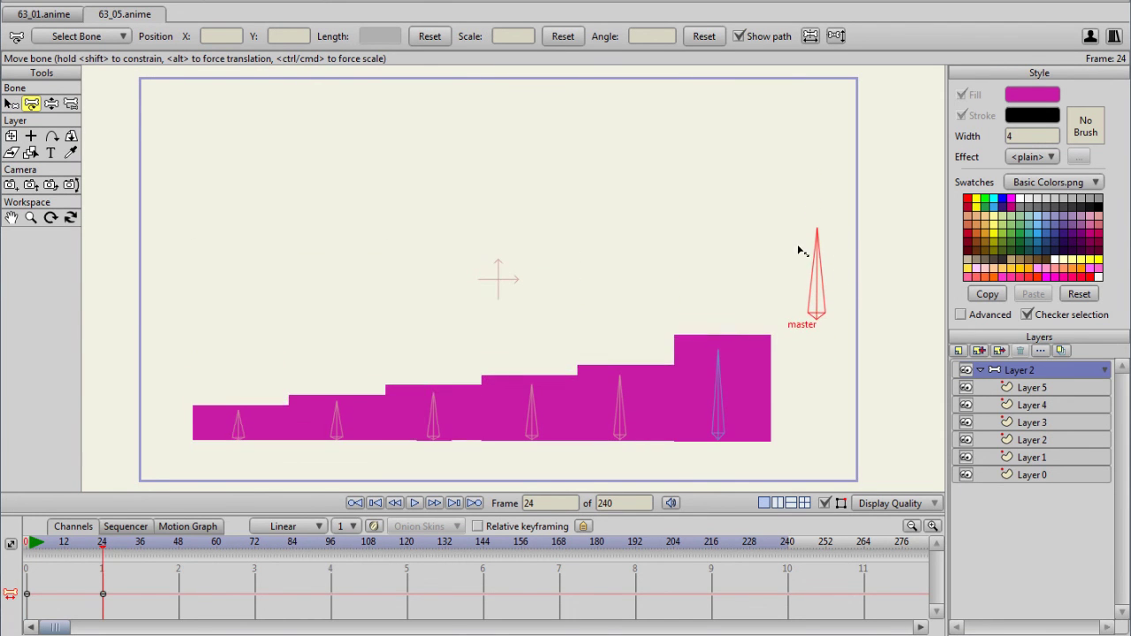